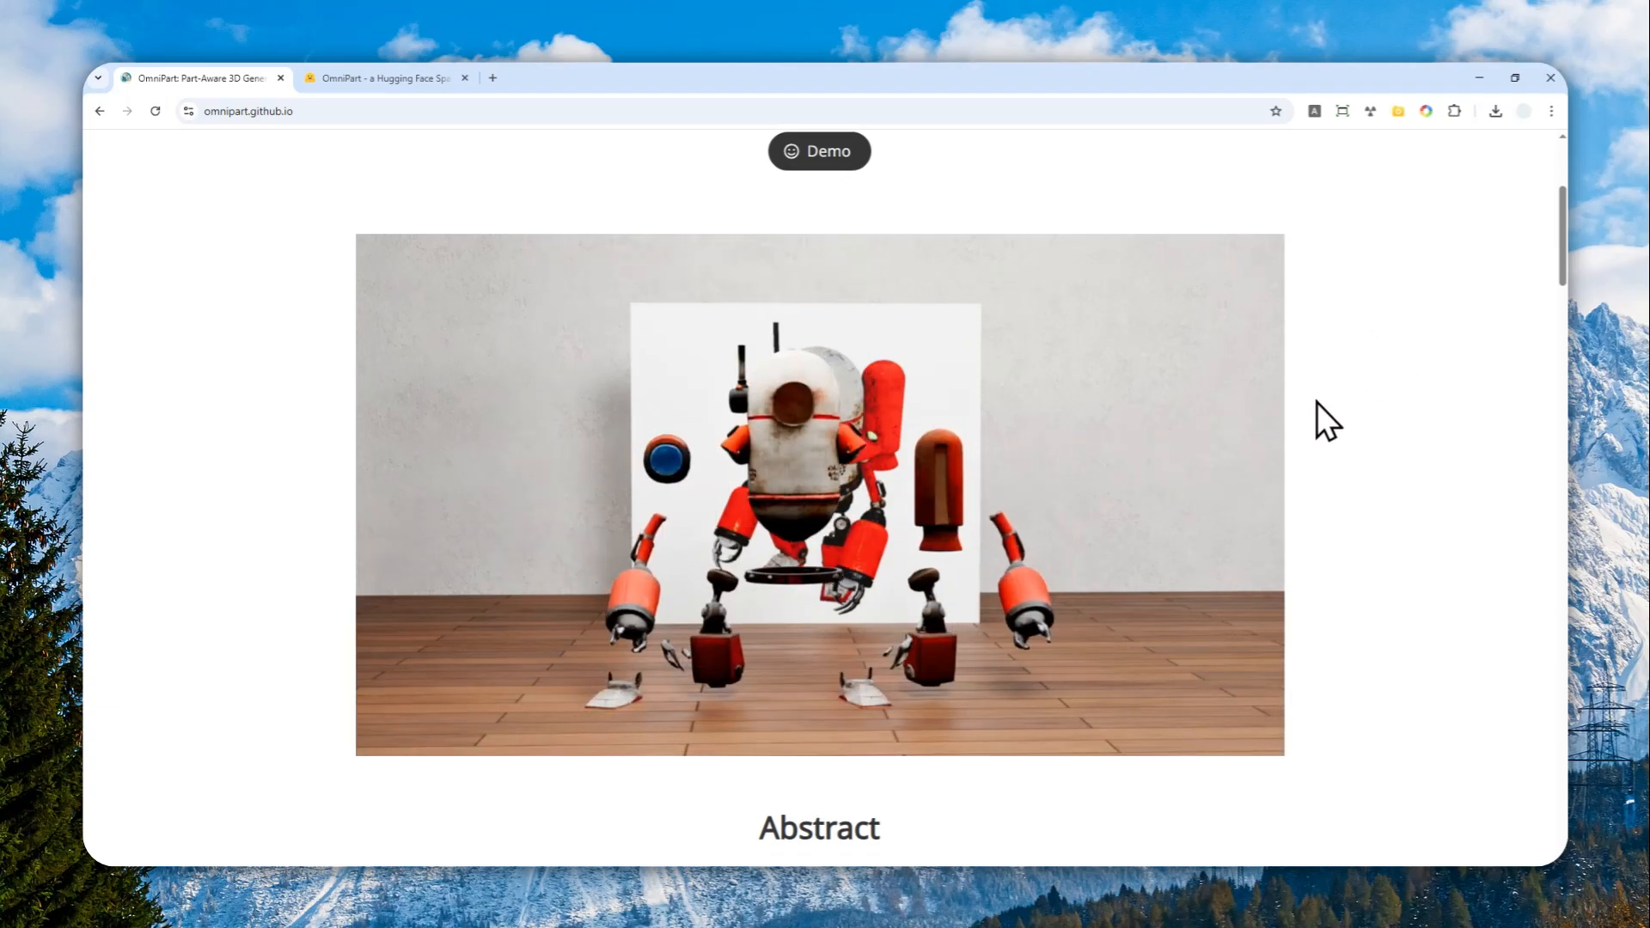
Review the abstract and the Interactive Bounding Box and Mesh section on the OmniPart project page.
{"action": "scroll", "coordinate": [1317, 413], "scroll_direction": "down", "scroll_amount": 8}
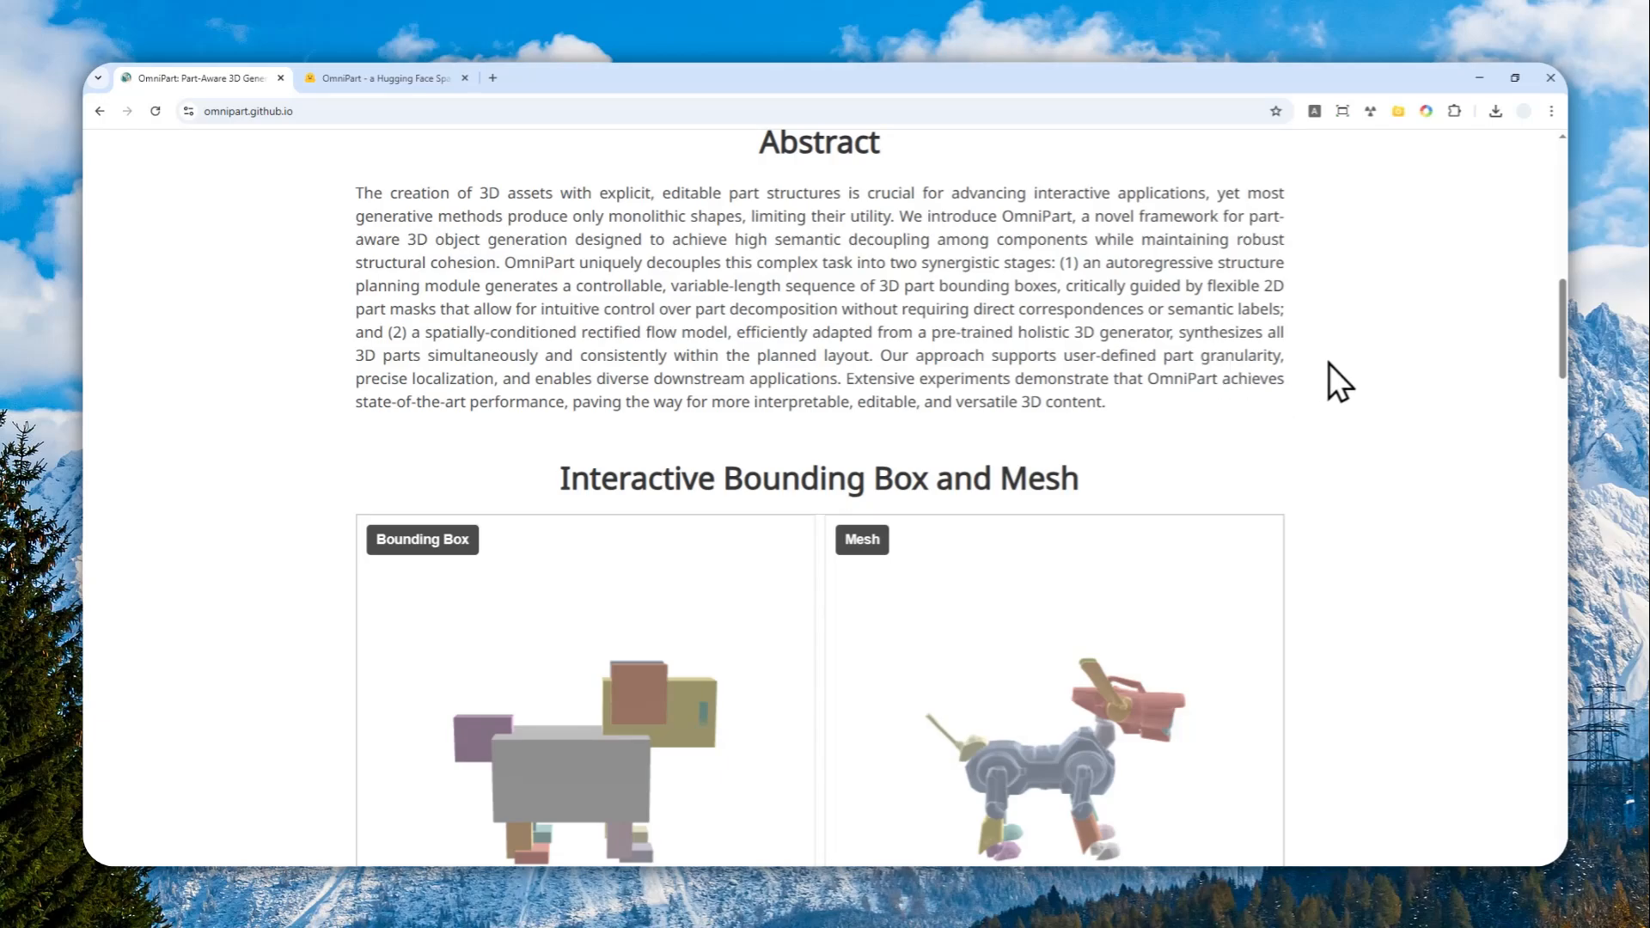
{"action": "scroll", "coordinate": [1332, 365], "scroll_direction": "down", "scroll_amount": 3}
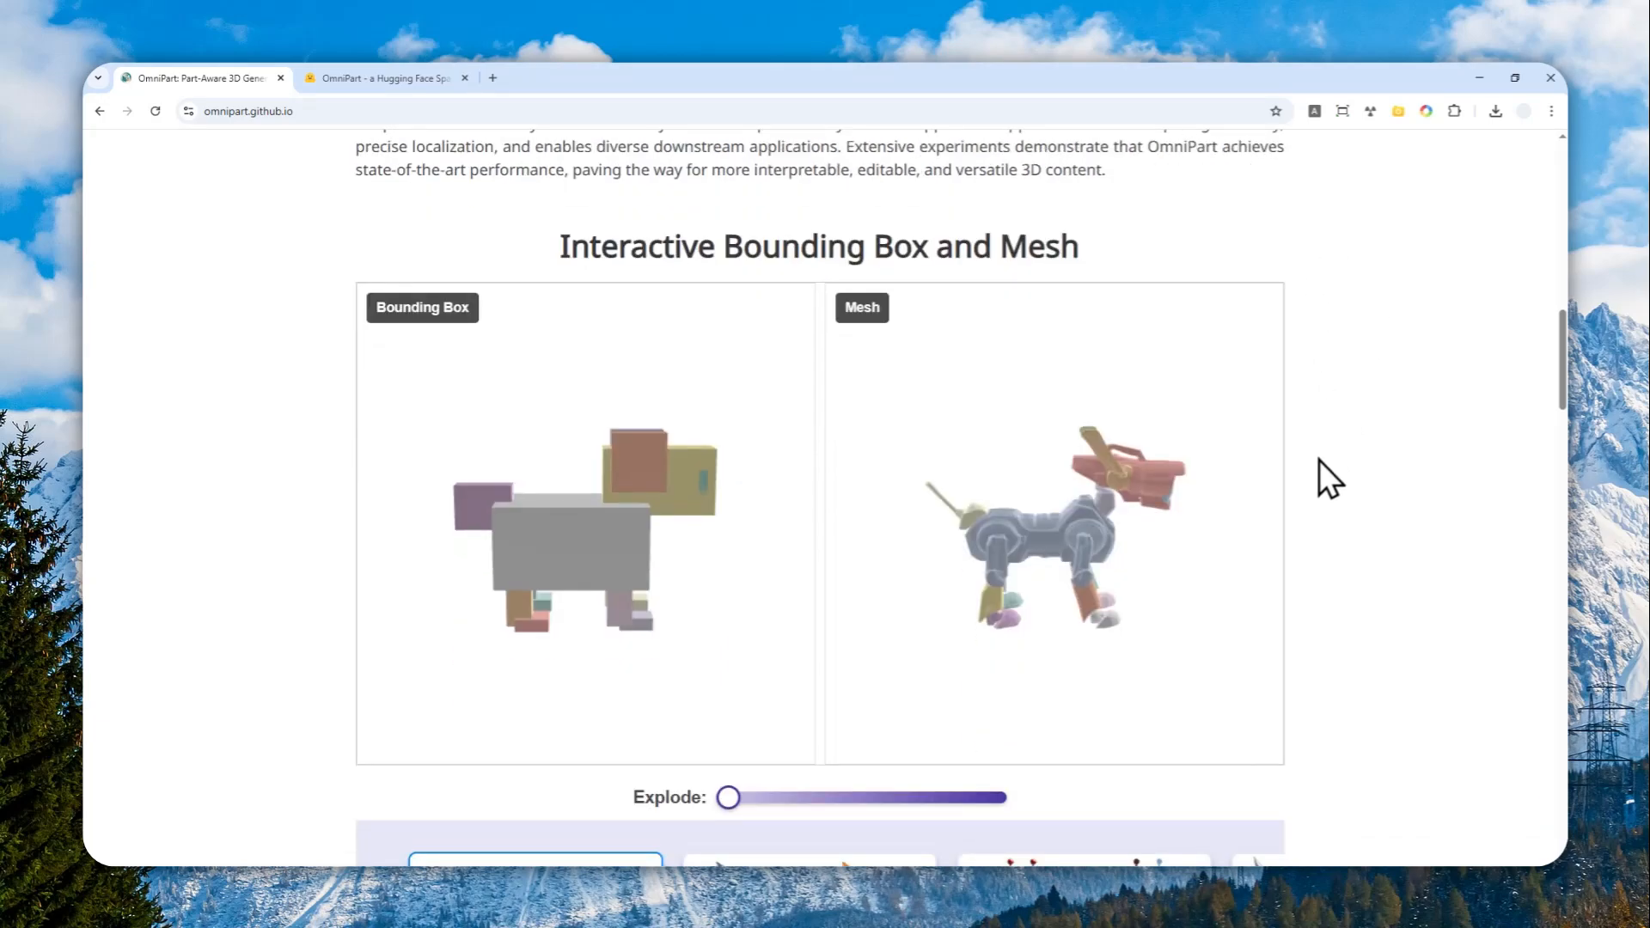
{"action": "scroll", "coordinate": [1355, 378], "scroll_direction": "down", "scroll_amount": 2}
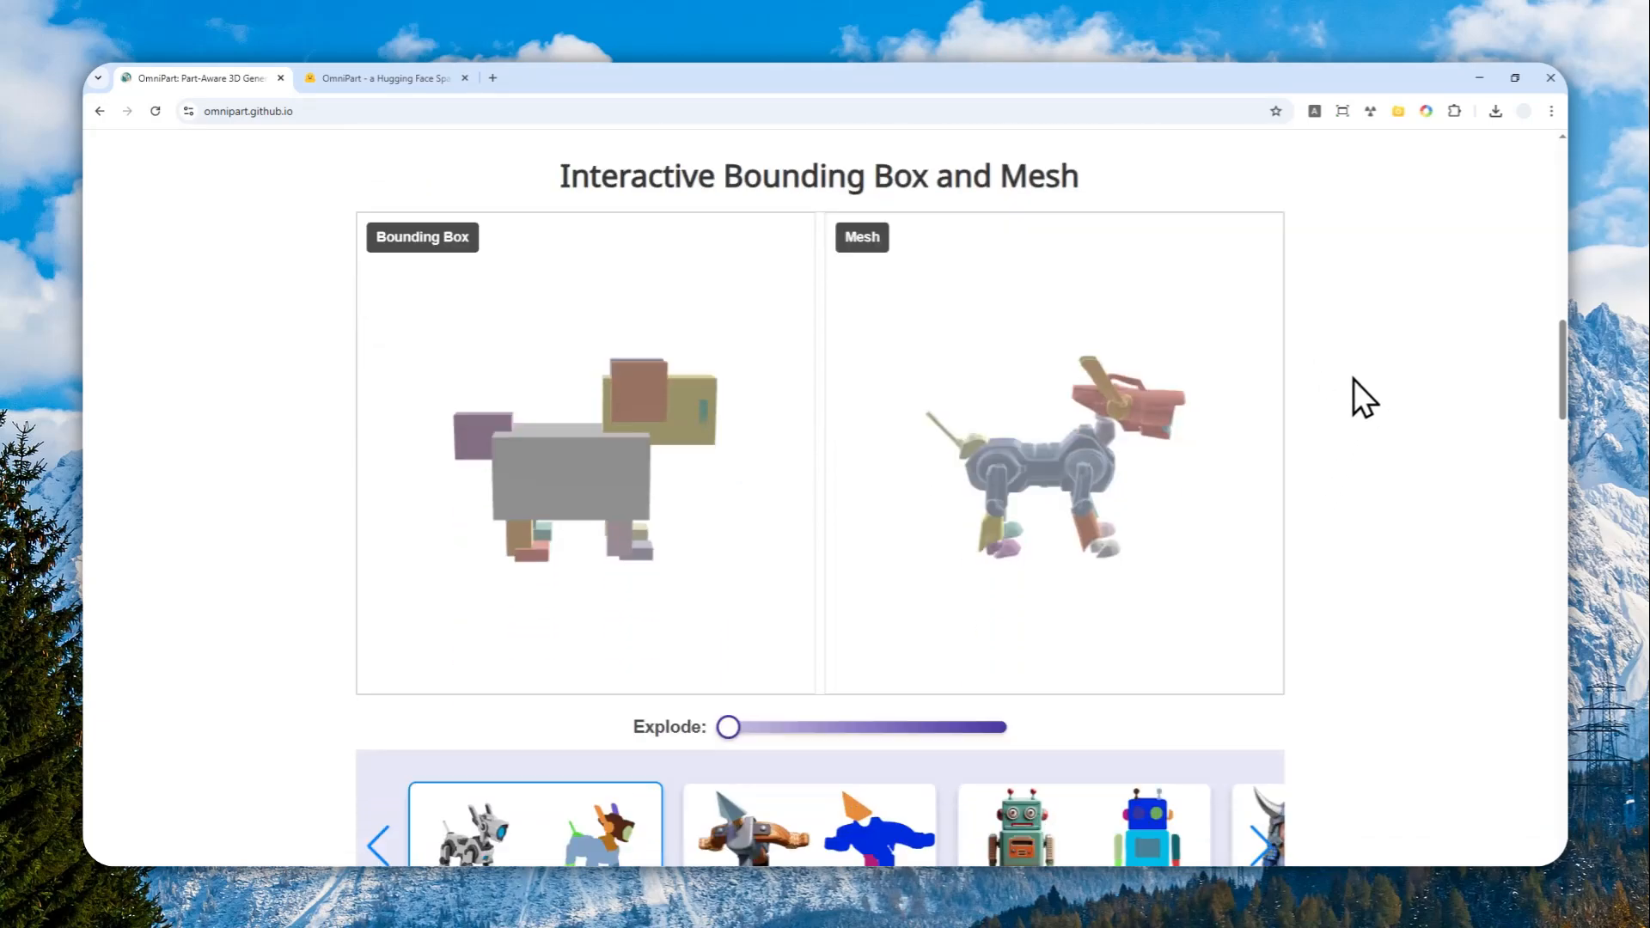
{"action": "scroll", "coordinate": [1339, 381], "scroll_direction": "up", "scroll_amount": 1}
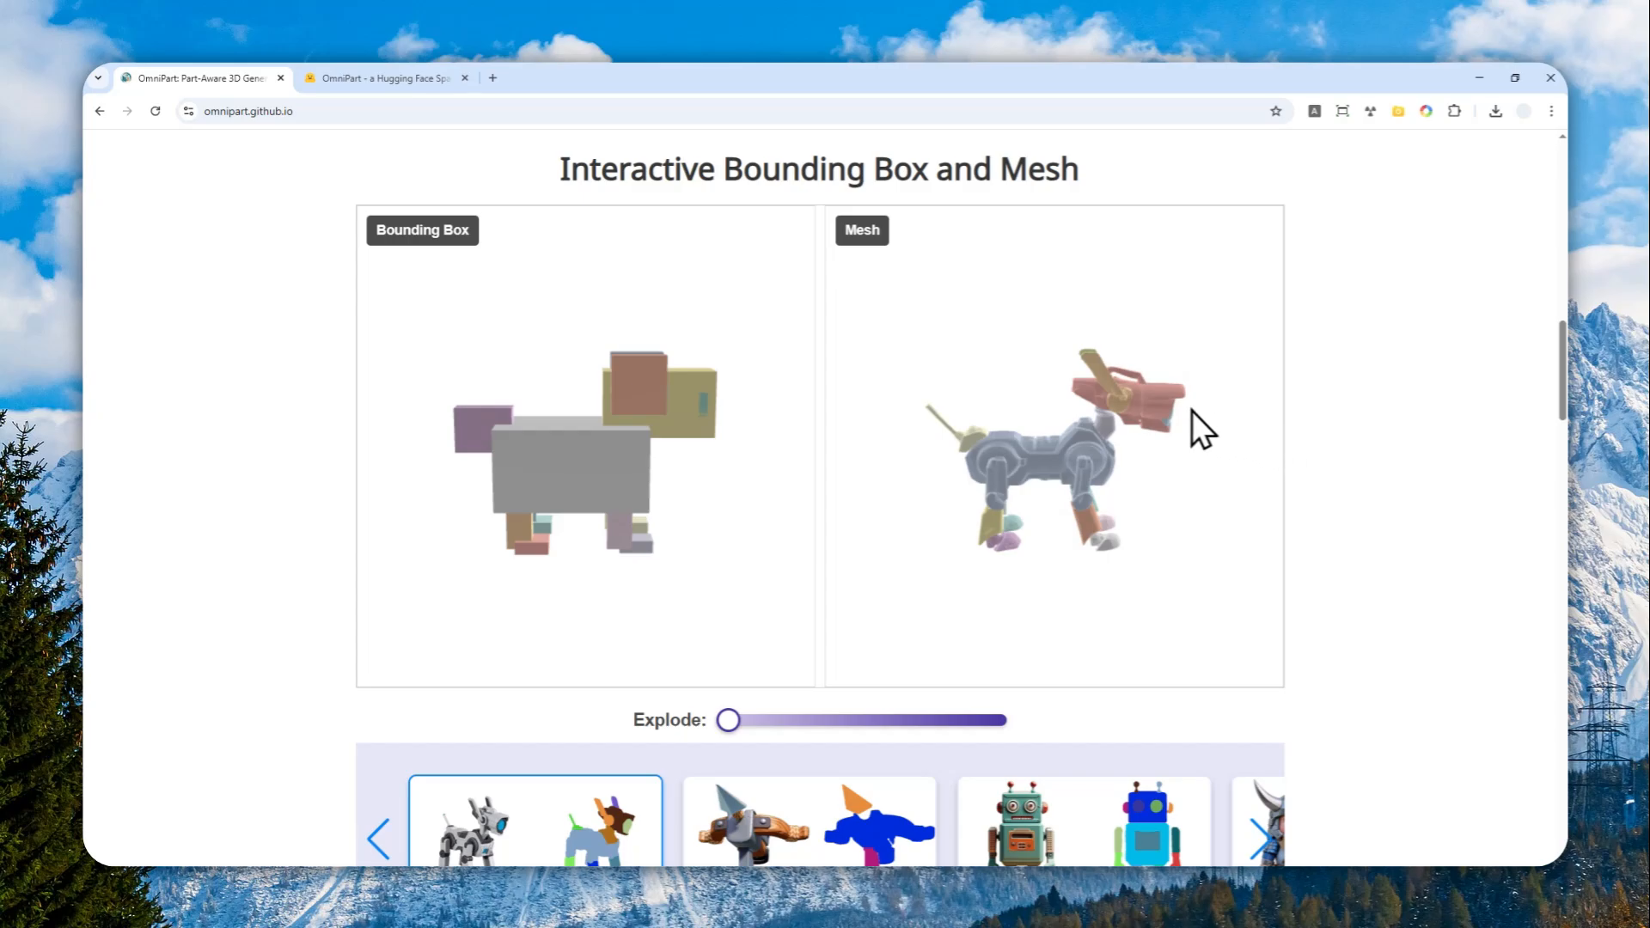
{"action": "scroll", "coordinate": [326, 482], "scroll_direction": "up", "scroll_amount": 10}
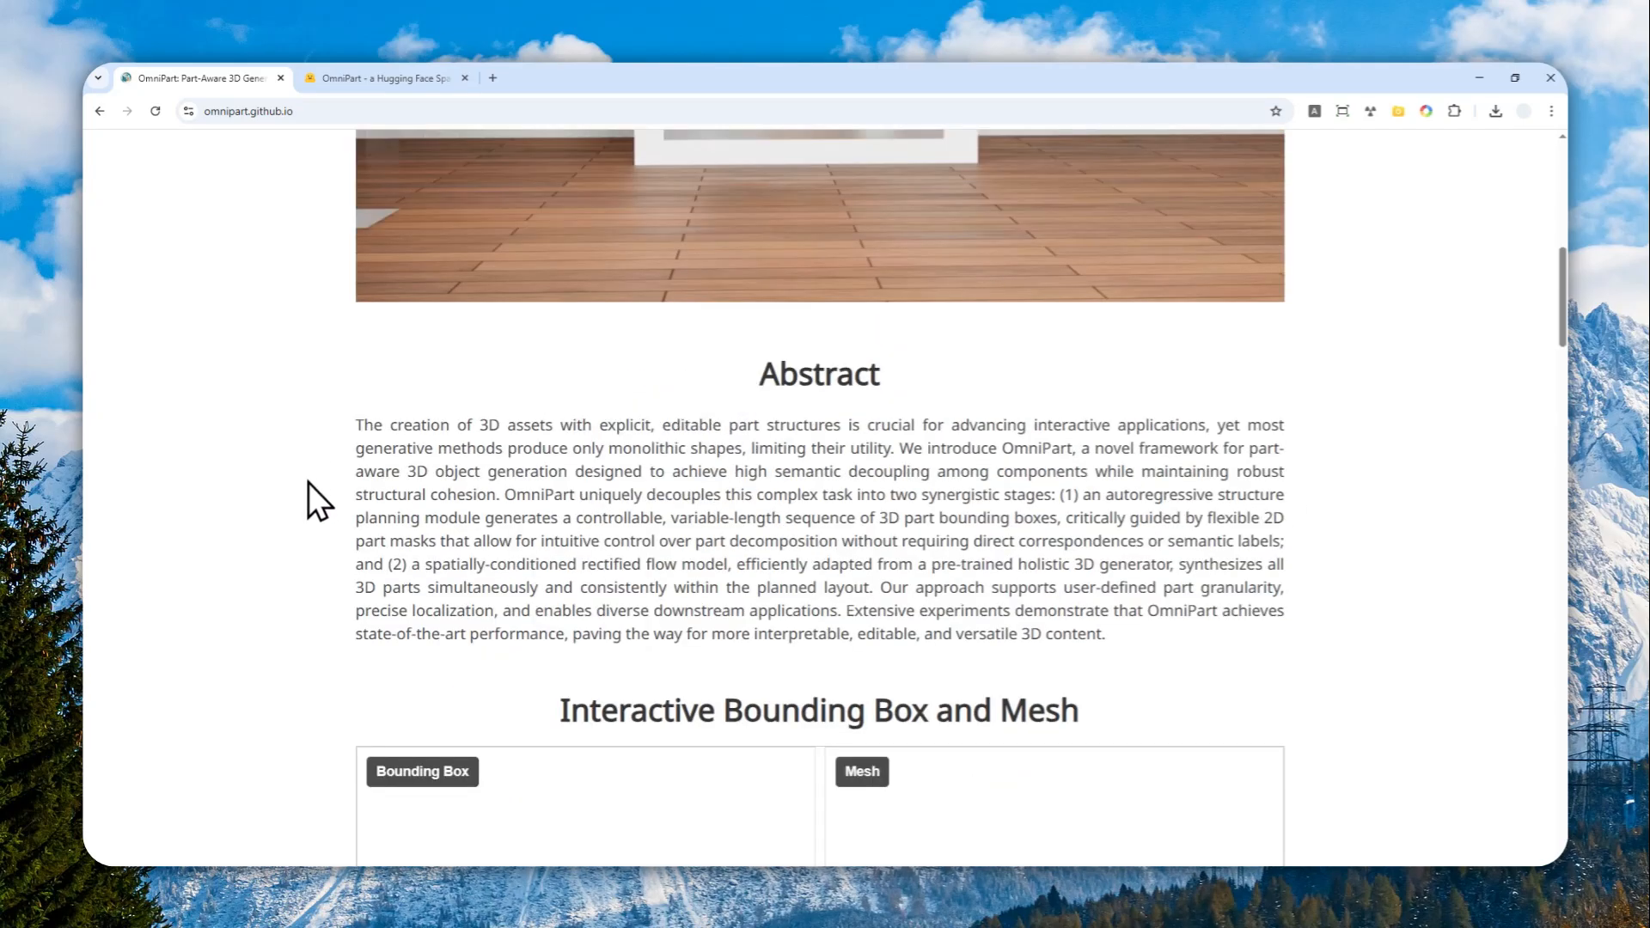
Switch to the OmniPart Hugging Face Space and examine its input, merge and 3D generation controls and the results display.
{"action": "left_click", "coordinate": [402, 76]}
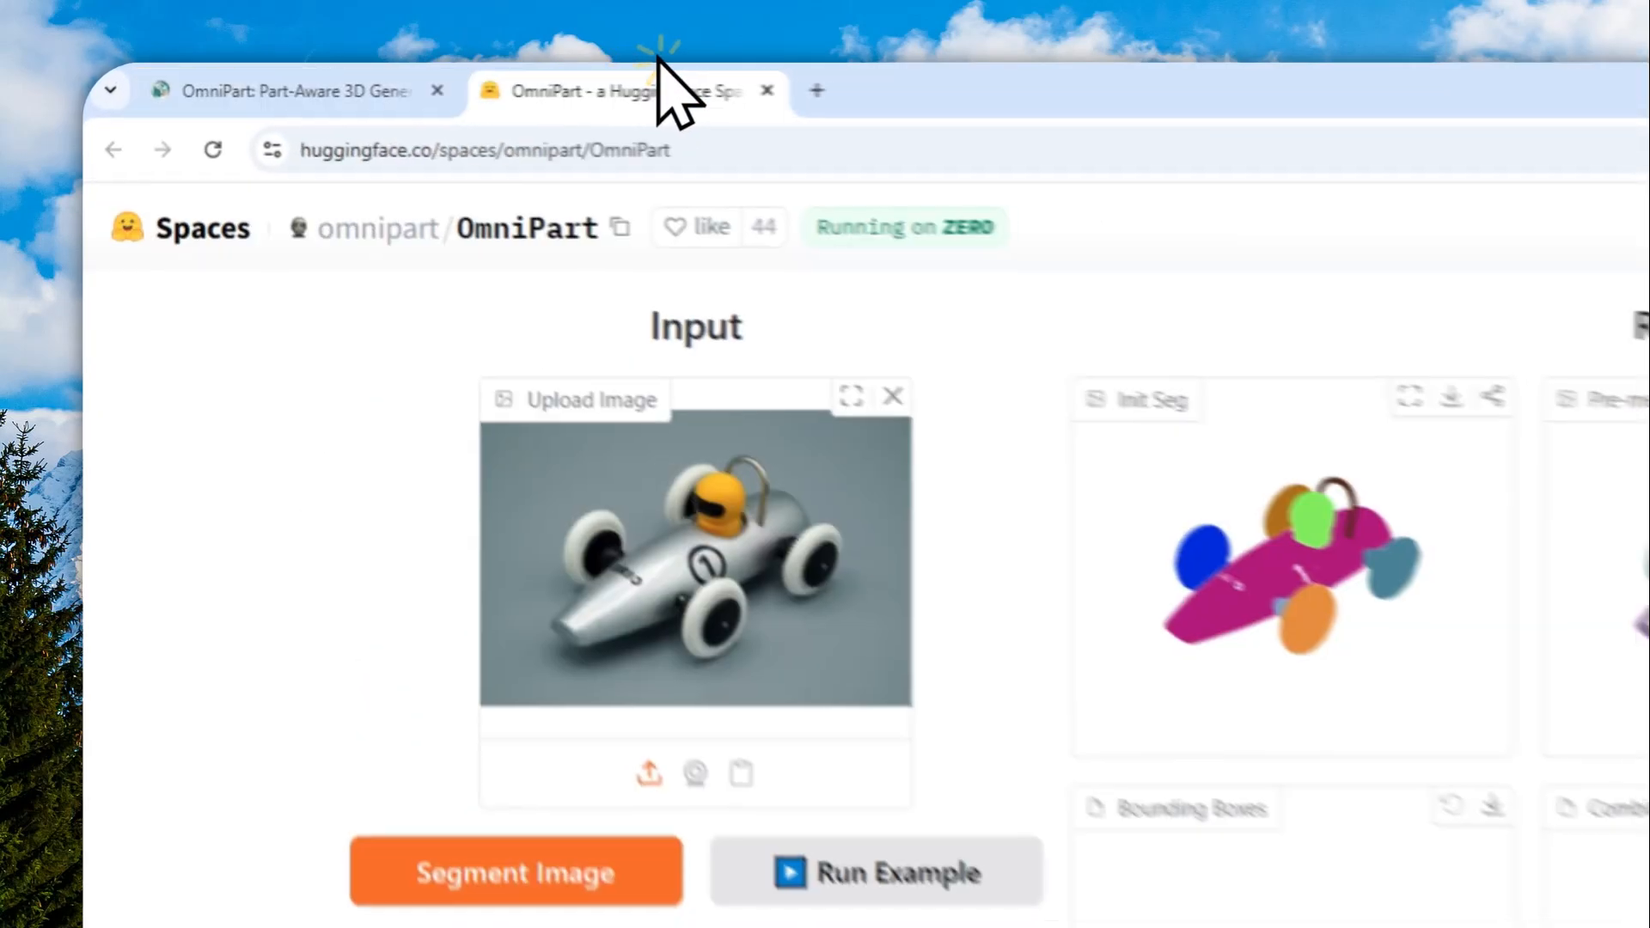
{"action": "left_click", "coordinate": [630, 153]}
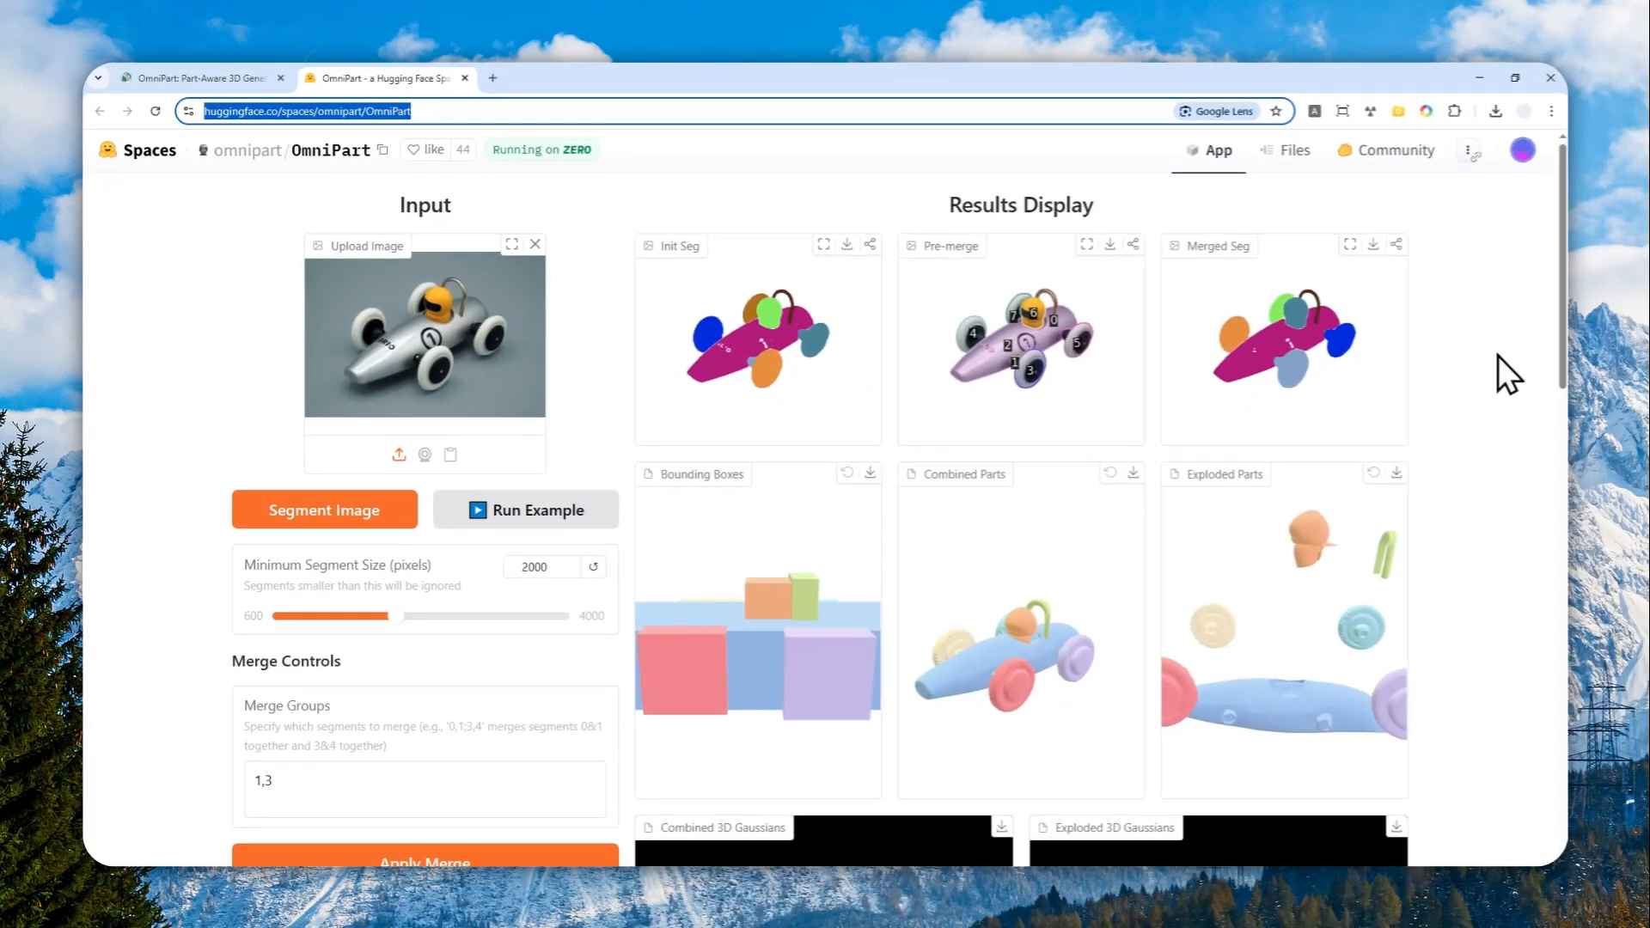
{"action": "scroll", "coordinate": [1496, 348], "scroll_direction": "down", "scroll_amount": 3}
{"action": "scroll", "coordinate": [1487, 339], "scroll_direction": "down", "scroll_amount": 3}
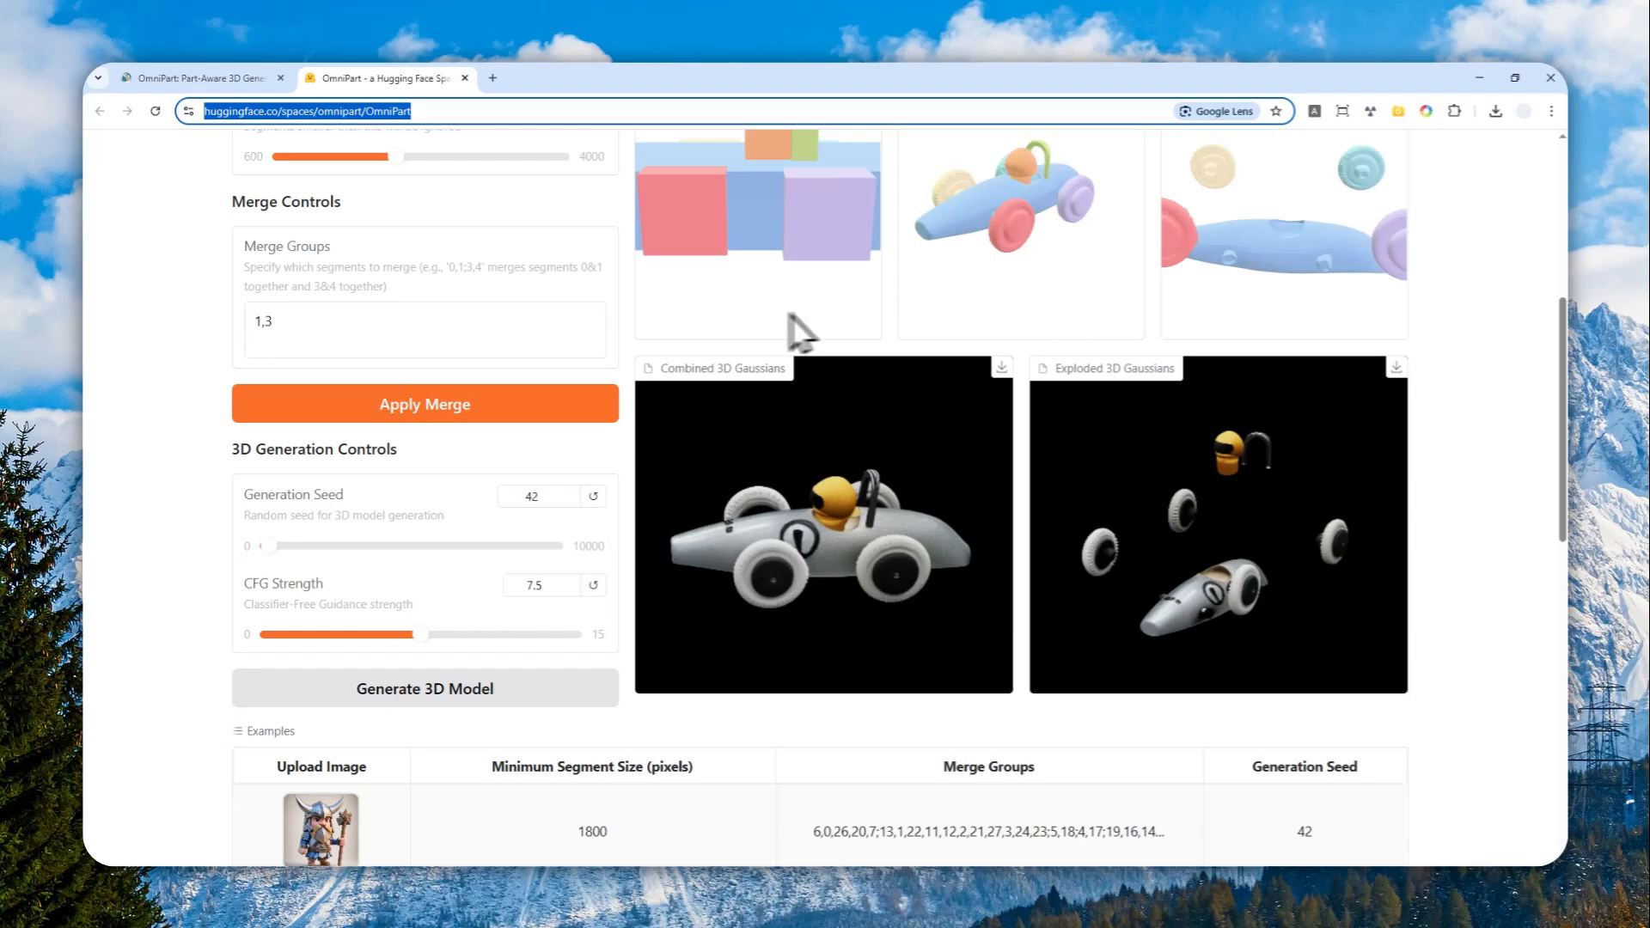
{"action": "scroll", "coordinate": [457, 379], "scroll_direction": "up", "scroll_amount": 4}
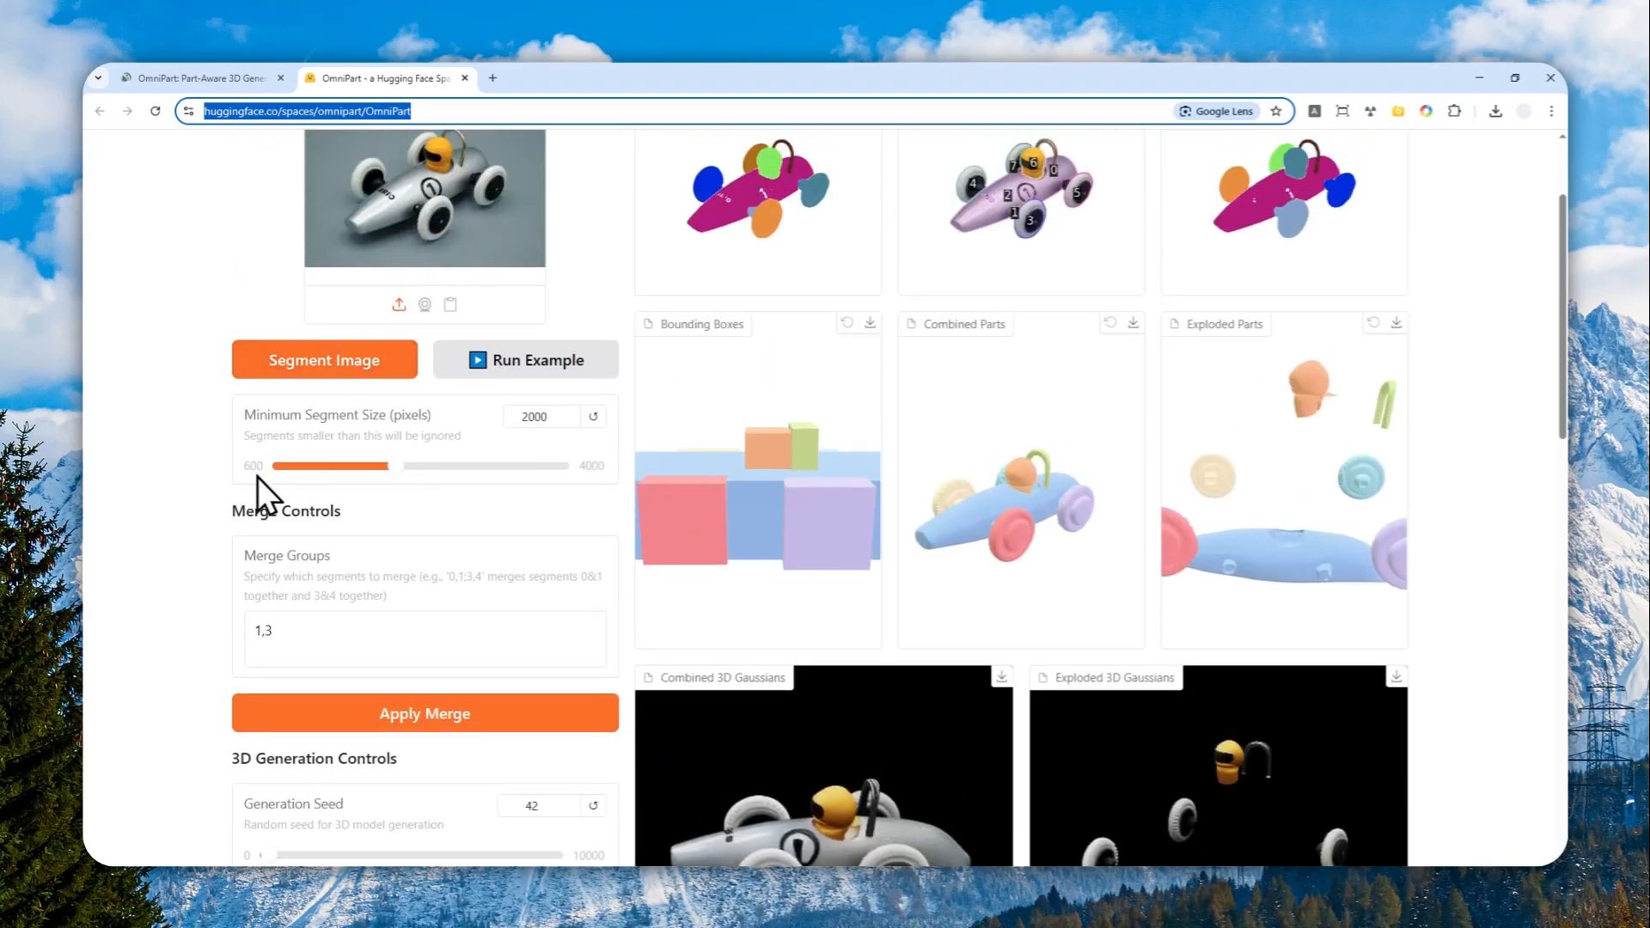
{"action": "scroll", "coordinate": [212, 468], "scroll_direction": "down", "scroll_amount": 2}
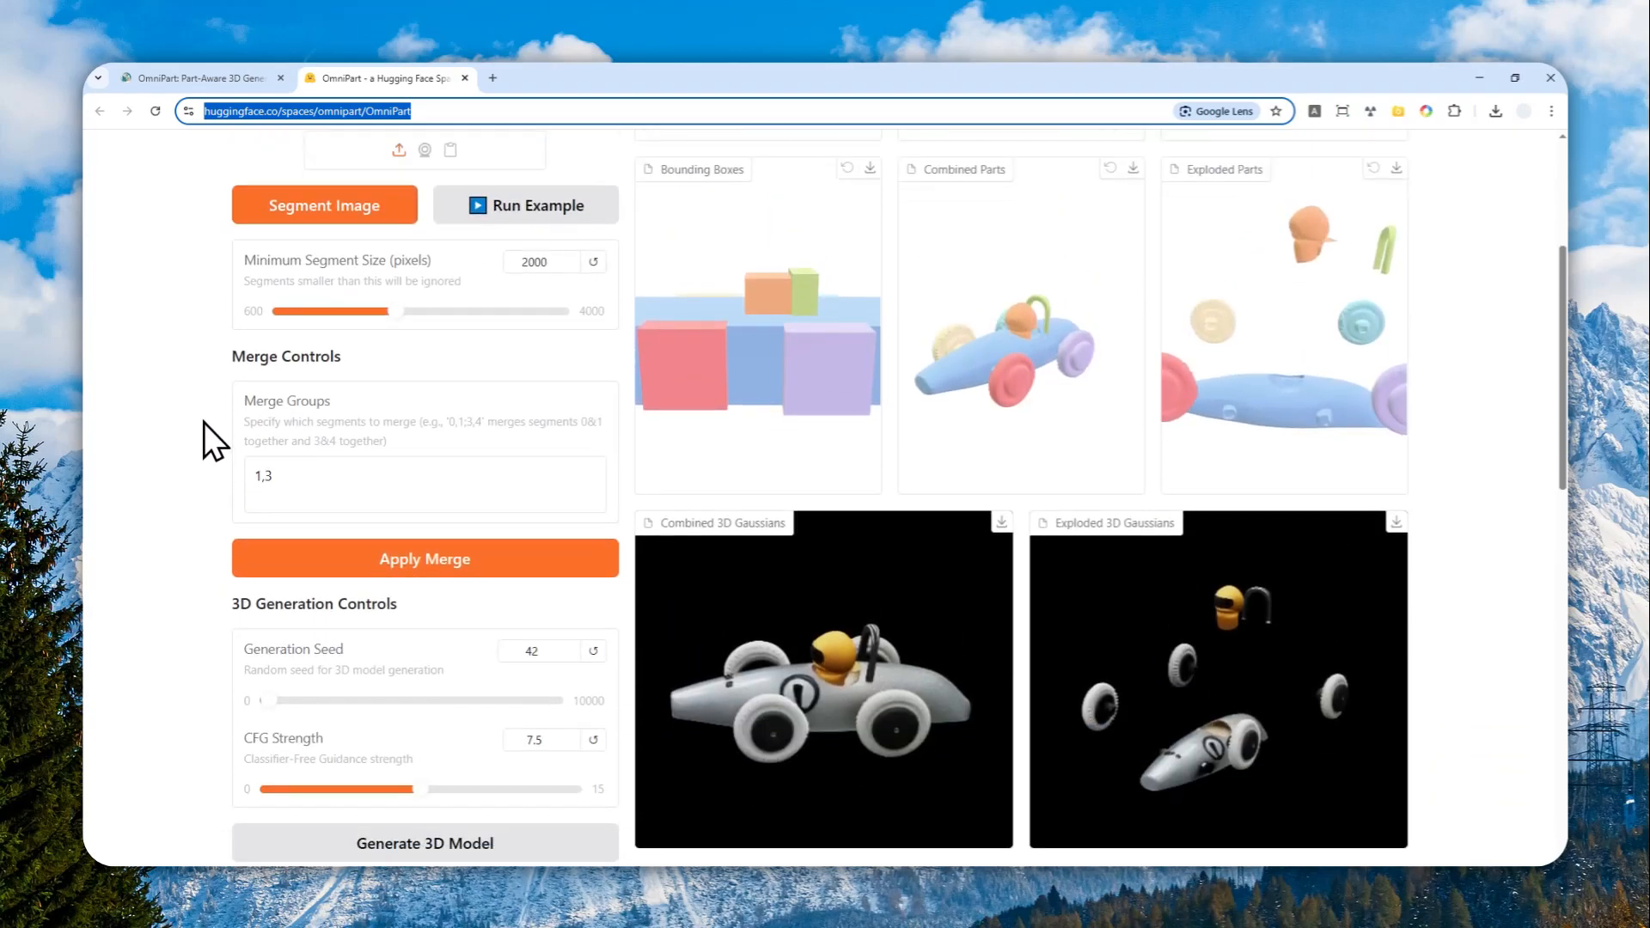
{"action": "scroll", "coordinate": [204, 423], "scroll_direction": "down", "scroll_amount": 2}
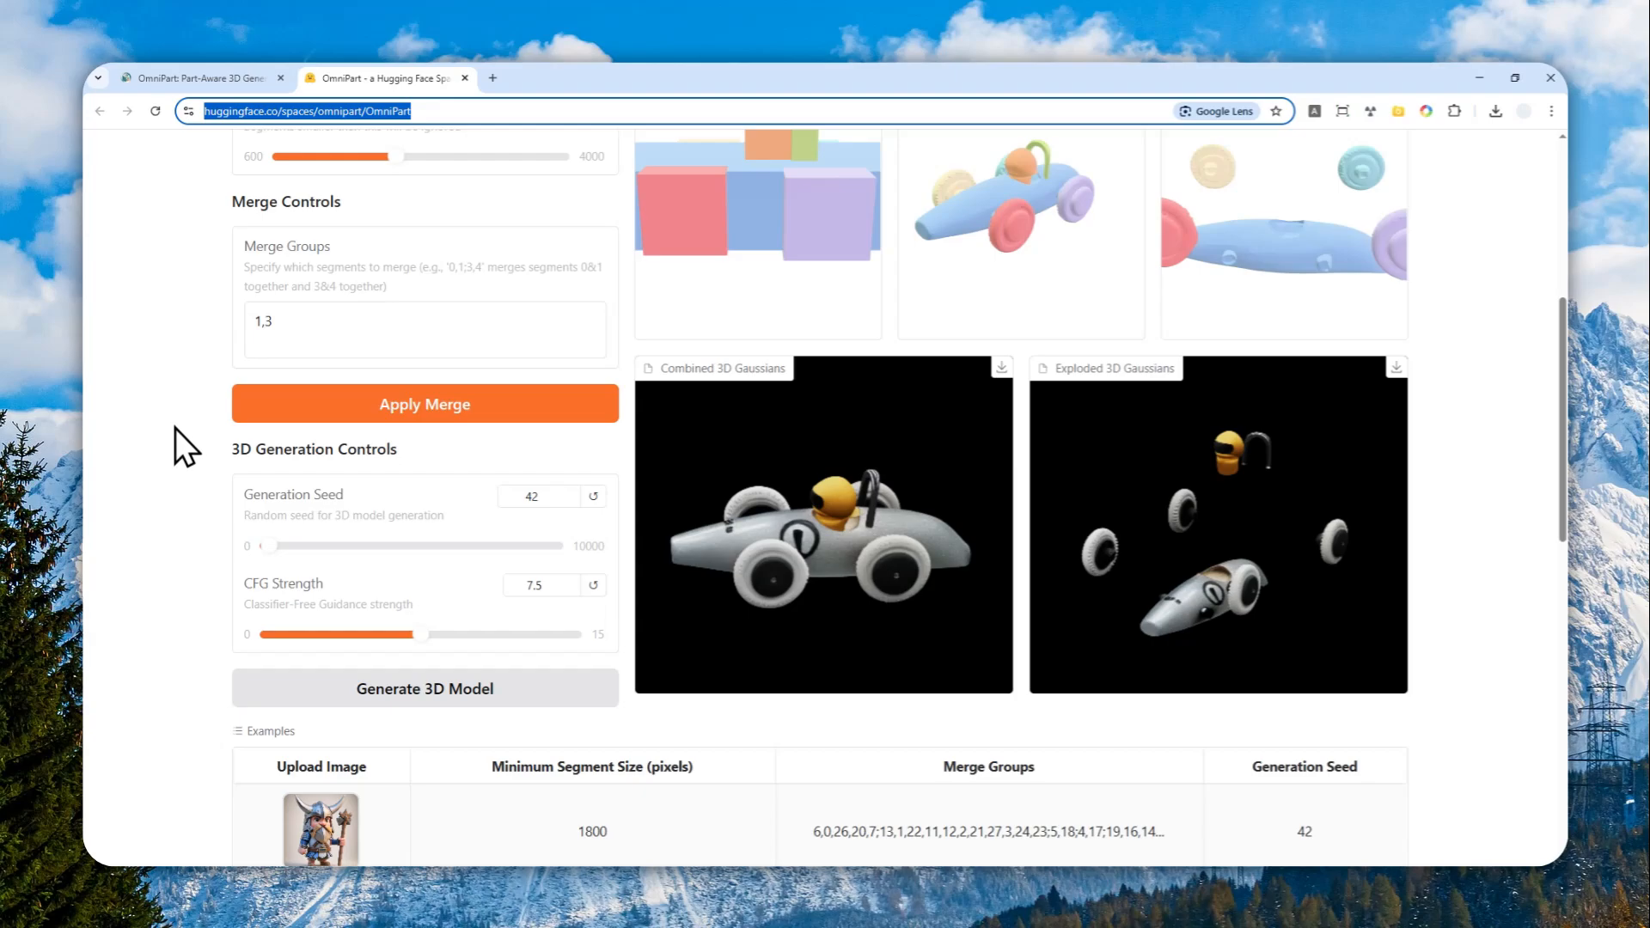
{"action": "scroll", "coordinate": [150, 434], "scroll_direction": "up", "scroll_amount": 6}
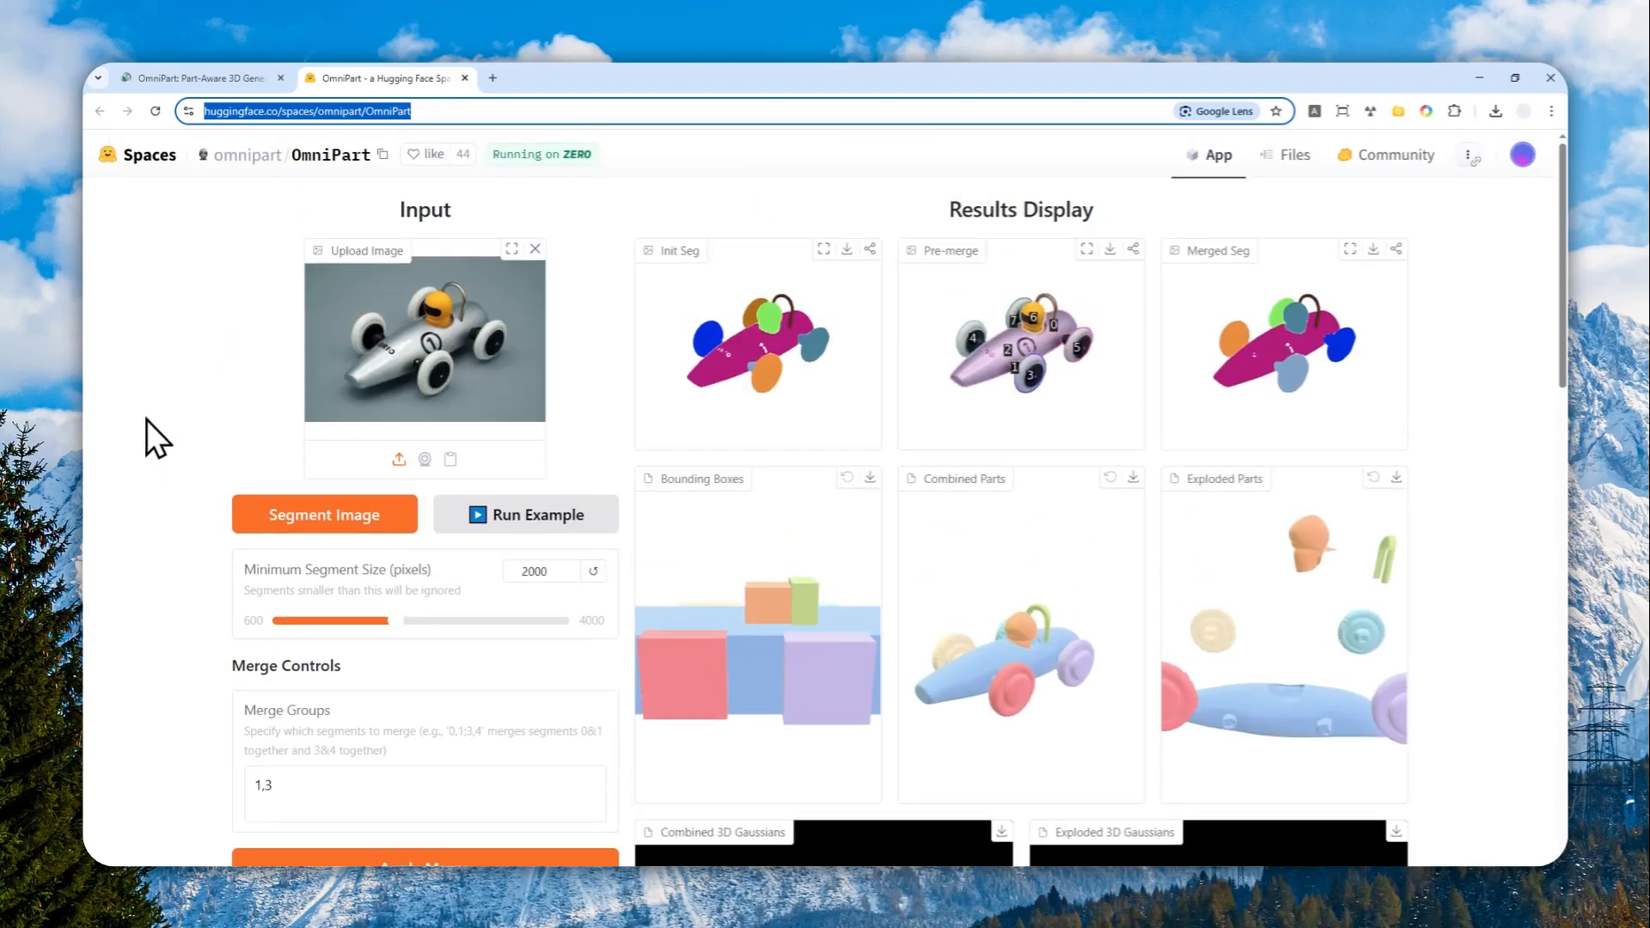
Reload the Space to clear the previous session and upload the toy-4776279_1280 image from Downloads as the input.
{"action": "left_click", "coordinate": [155, 111]}
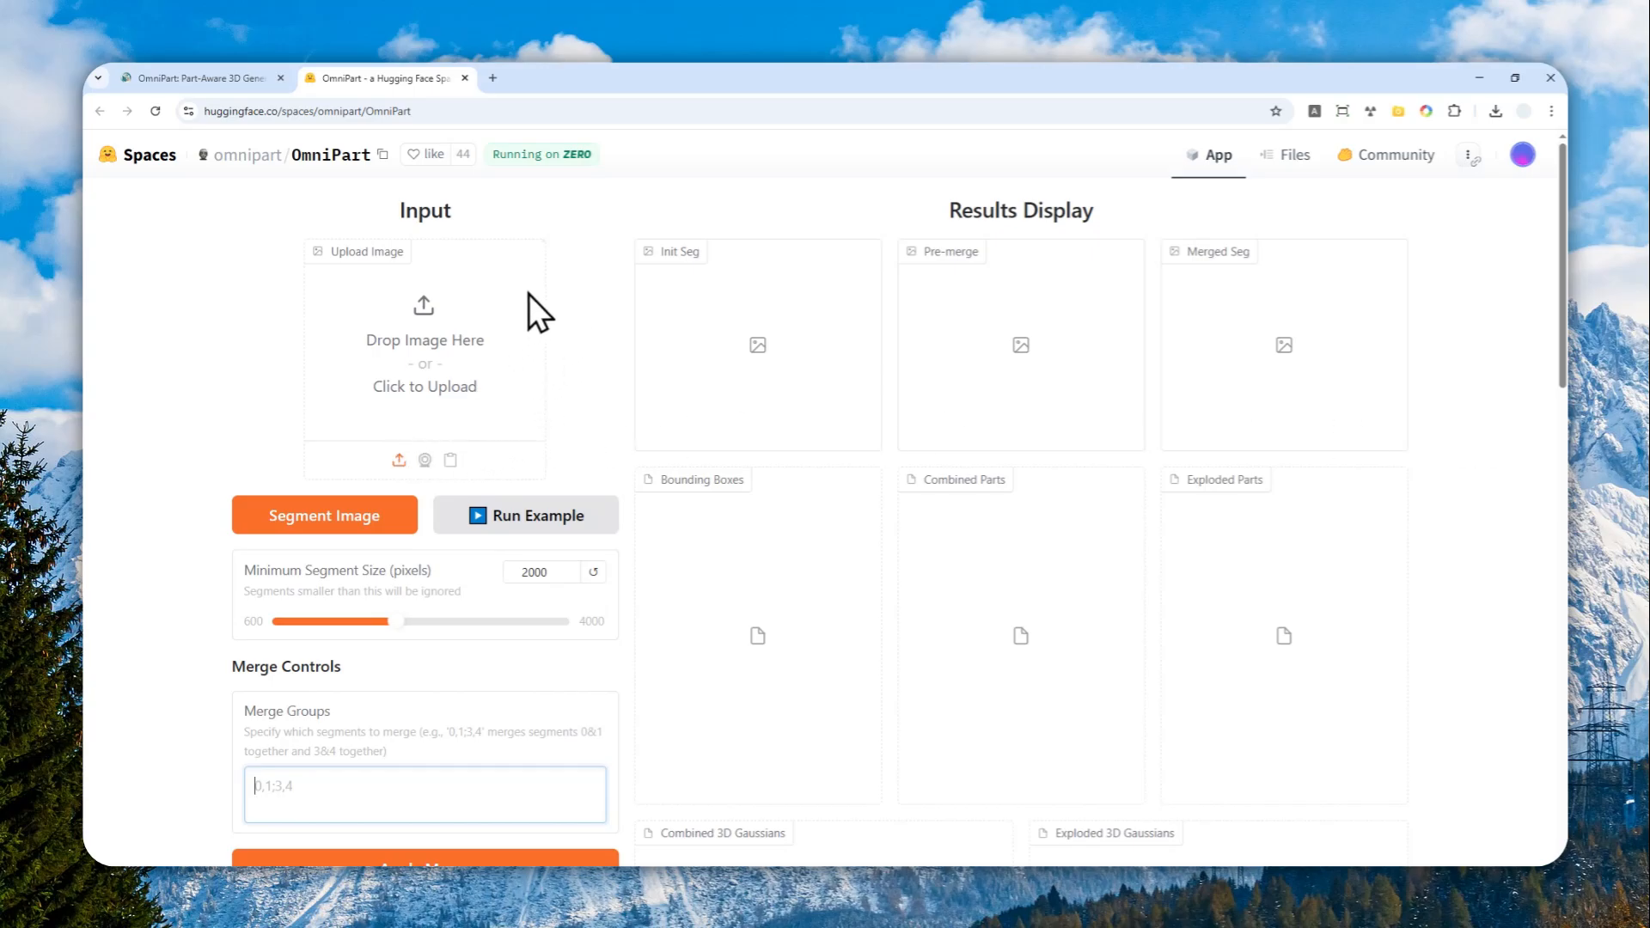
{"action": "left_click", "coordinate": [494, 352]}
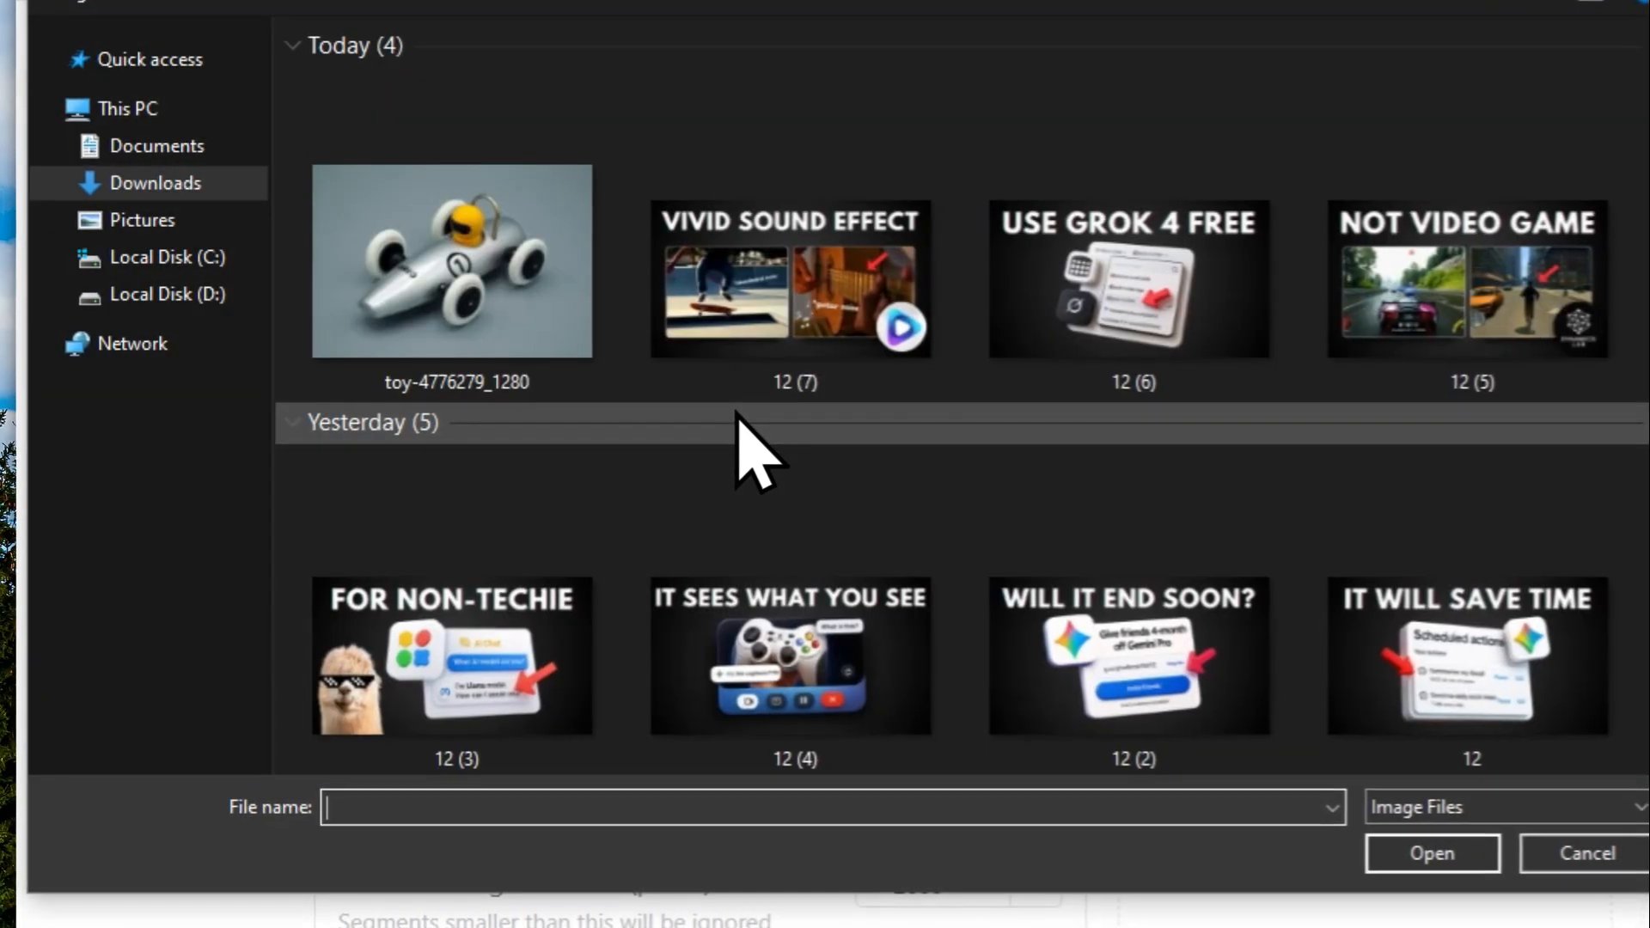
{"action": "left_click", "coordinate": [461, 279]}
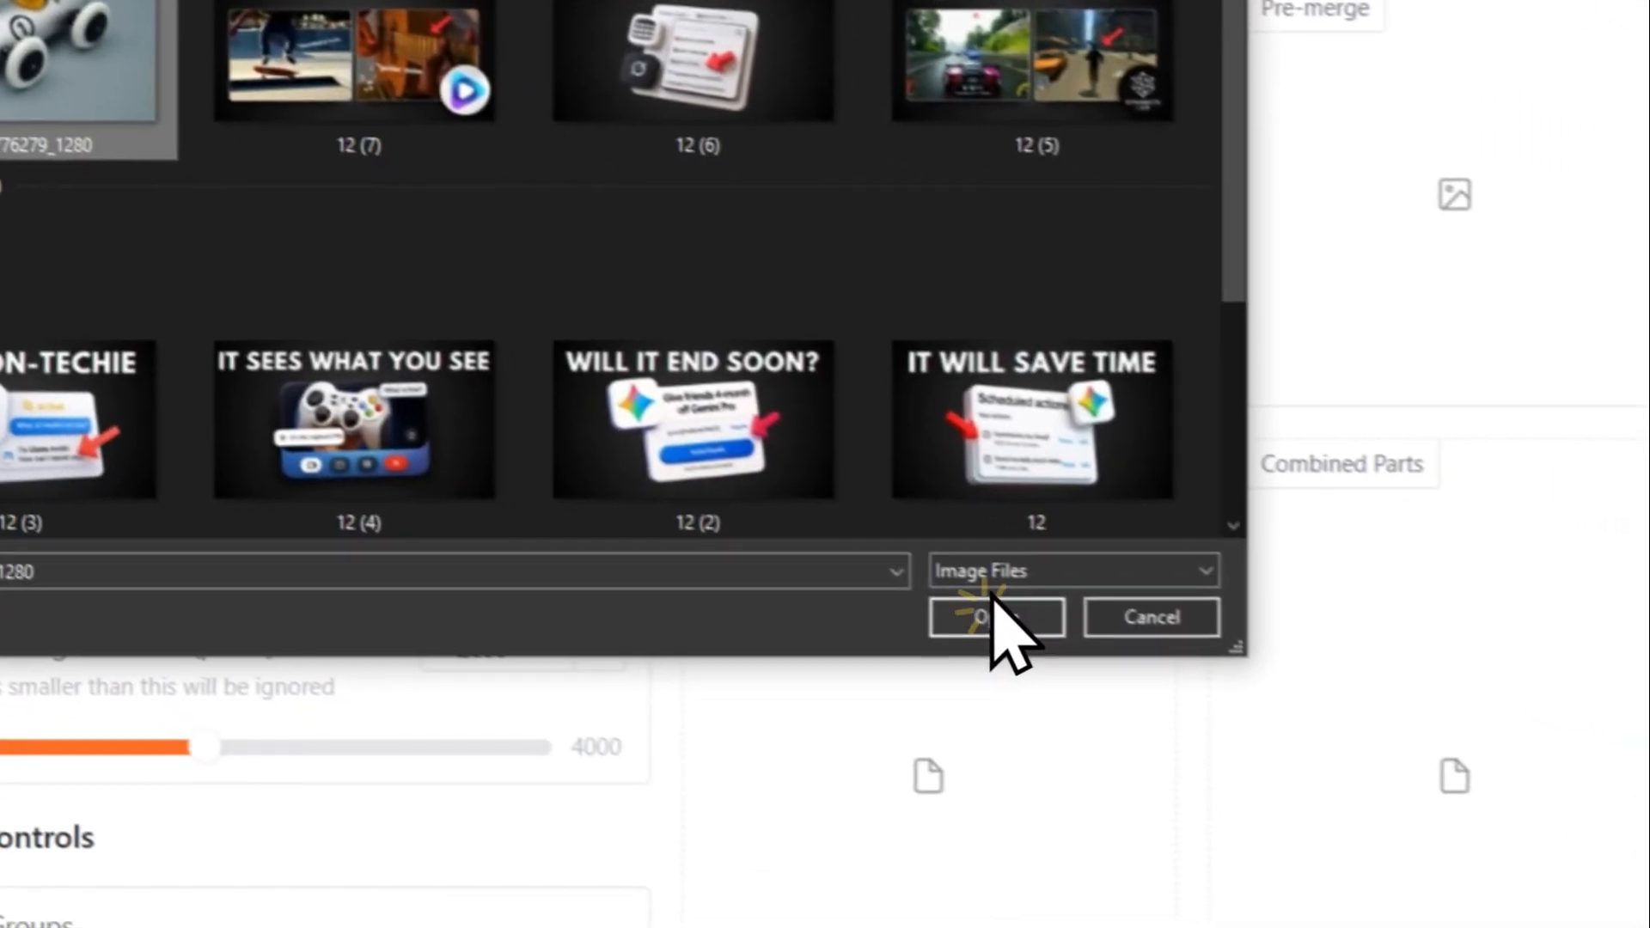
{"action": "left_click", "coordinate": [1259, 774]}
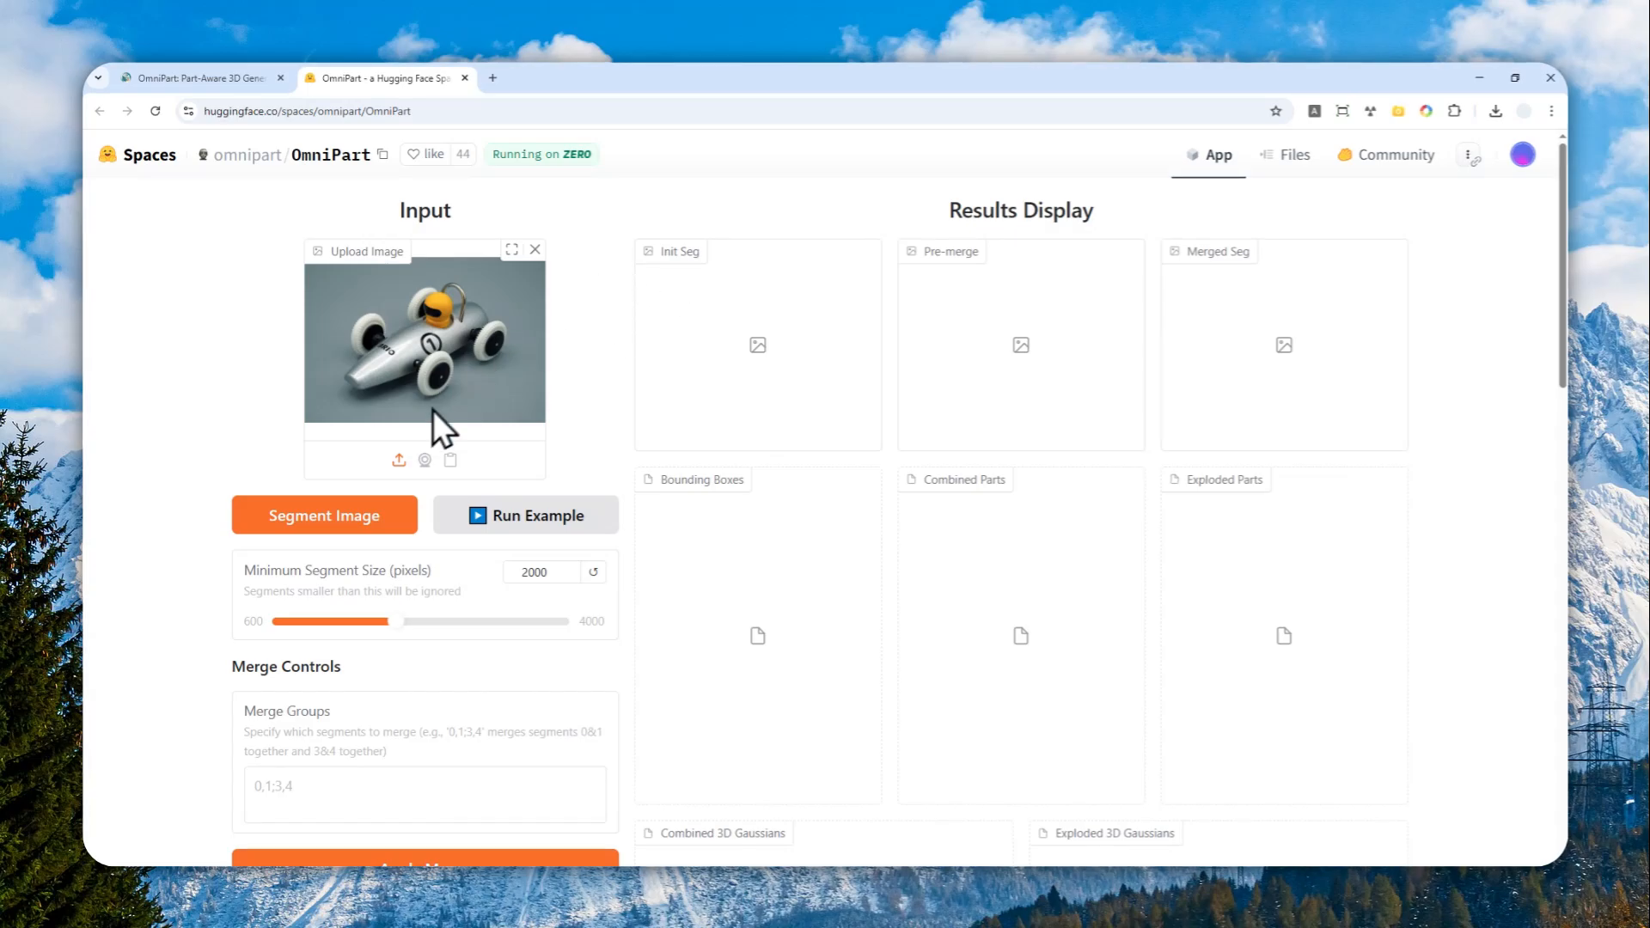
Segment the uploaded toy car image and inspect the initial segmentation and the numbered pre-merge segments.
{"action": "left_click", "coordinate": [365, 516]}
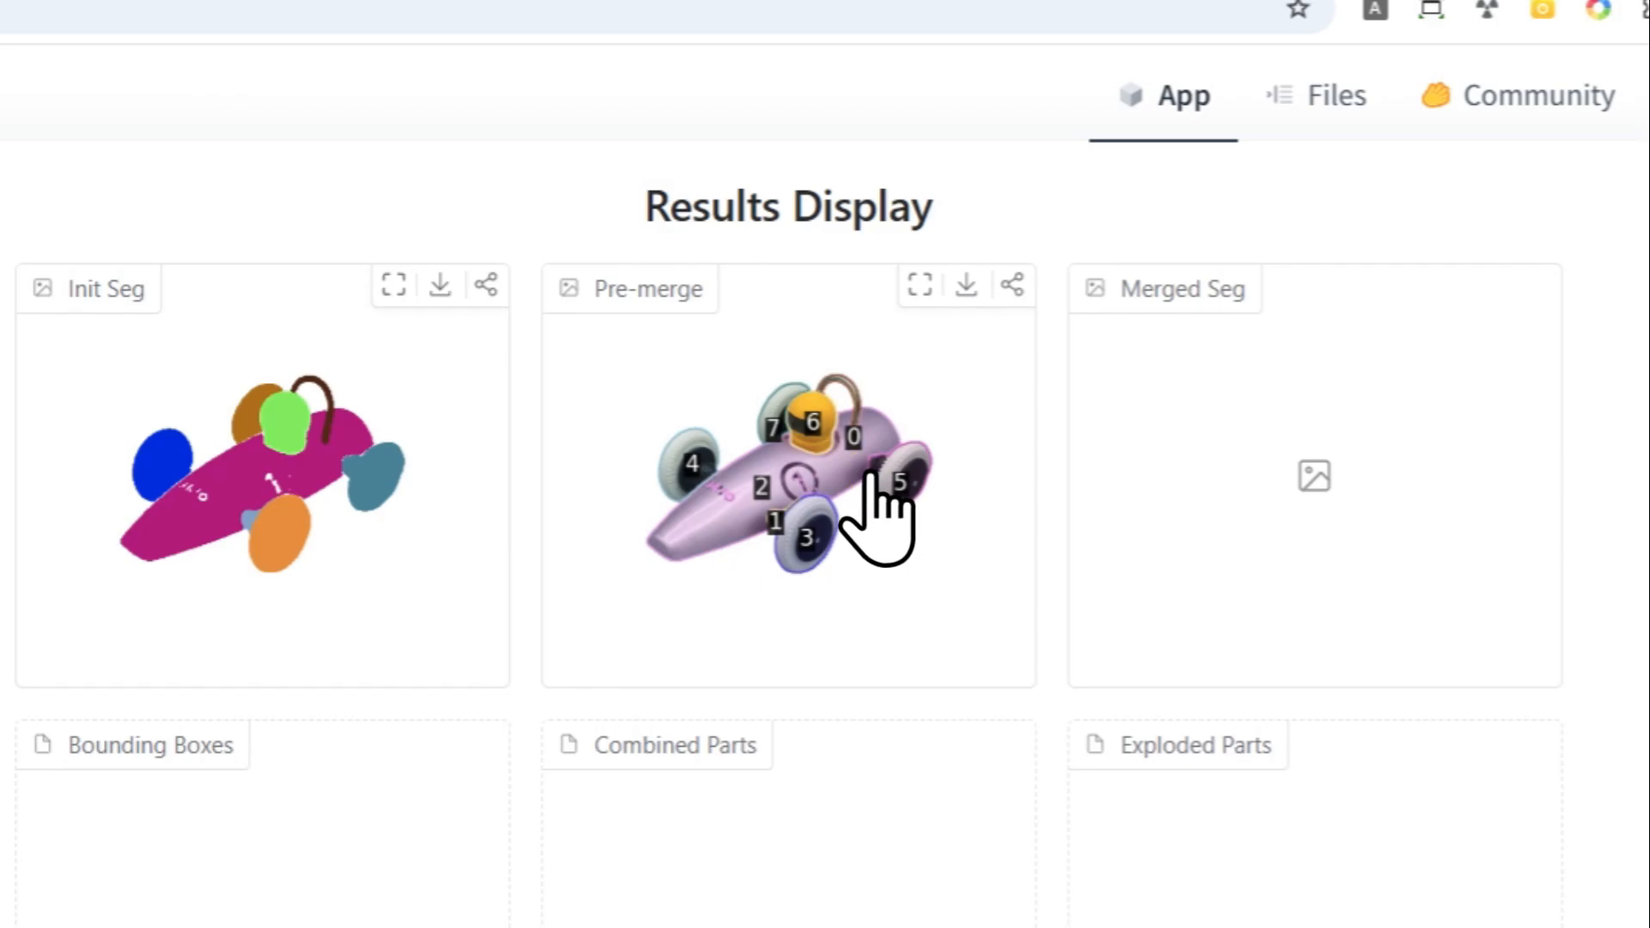
{"action": "left_click", "coordinate": [737, 492]}
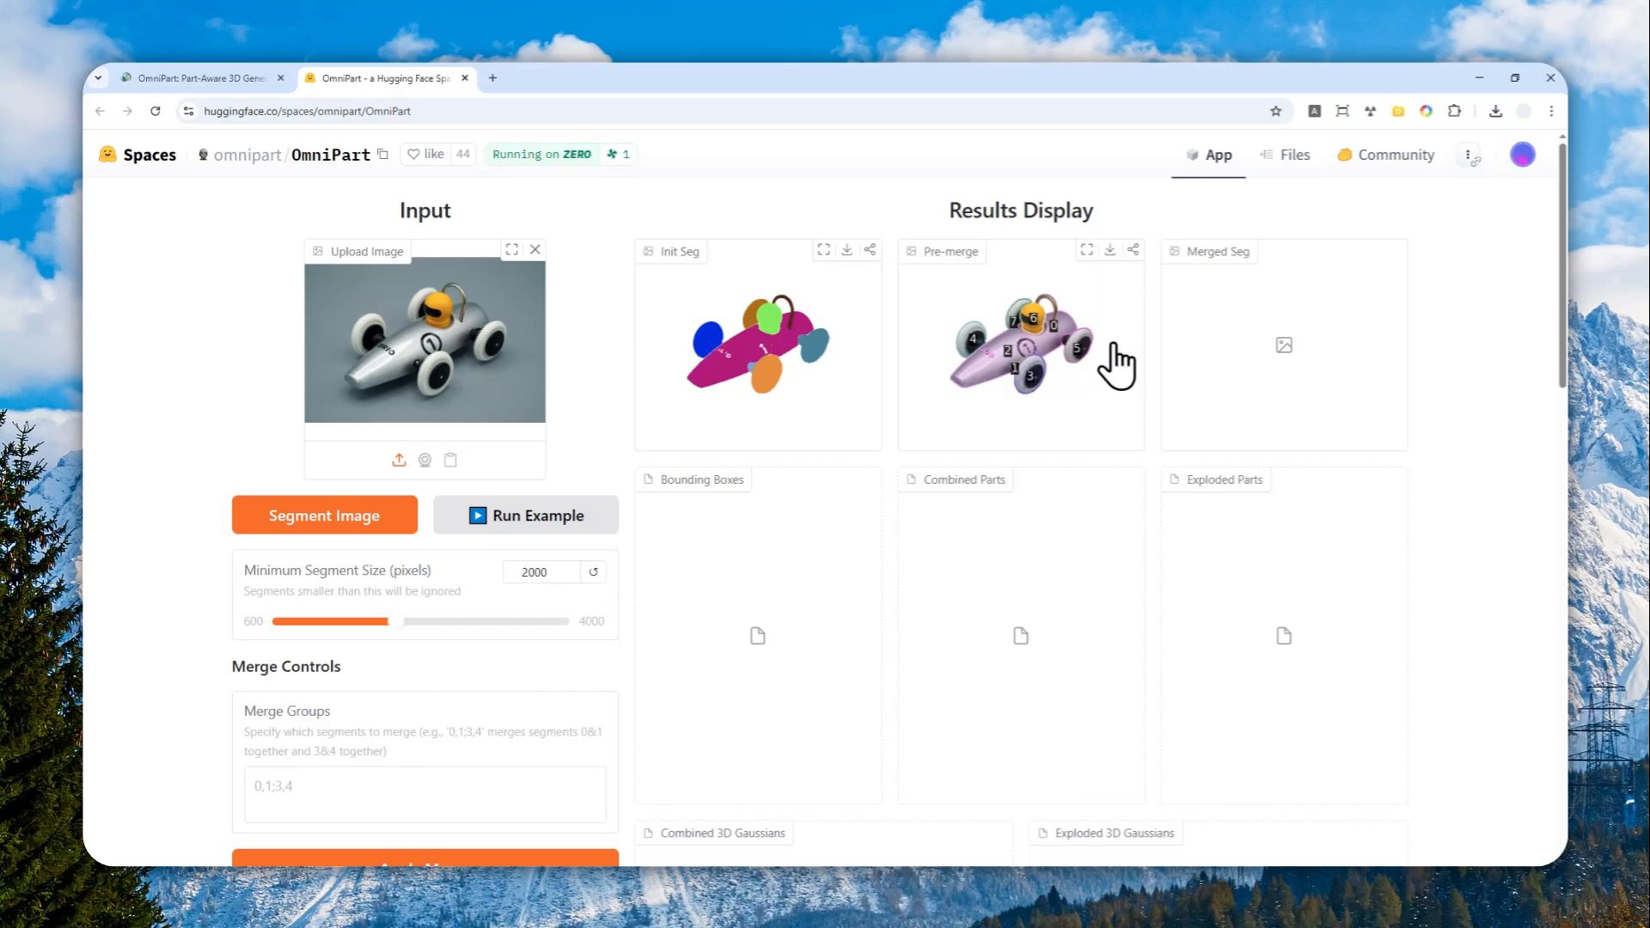
{"action": "scroll", "coordinate": [1074, 342], "scroll_direction": "down", "scroll_amount": 1}
{"action": "scroll", "coordinate": [1052, 337], "scroll_direction": "up", "scroll_amount": 1}
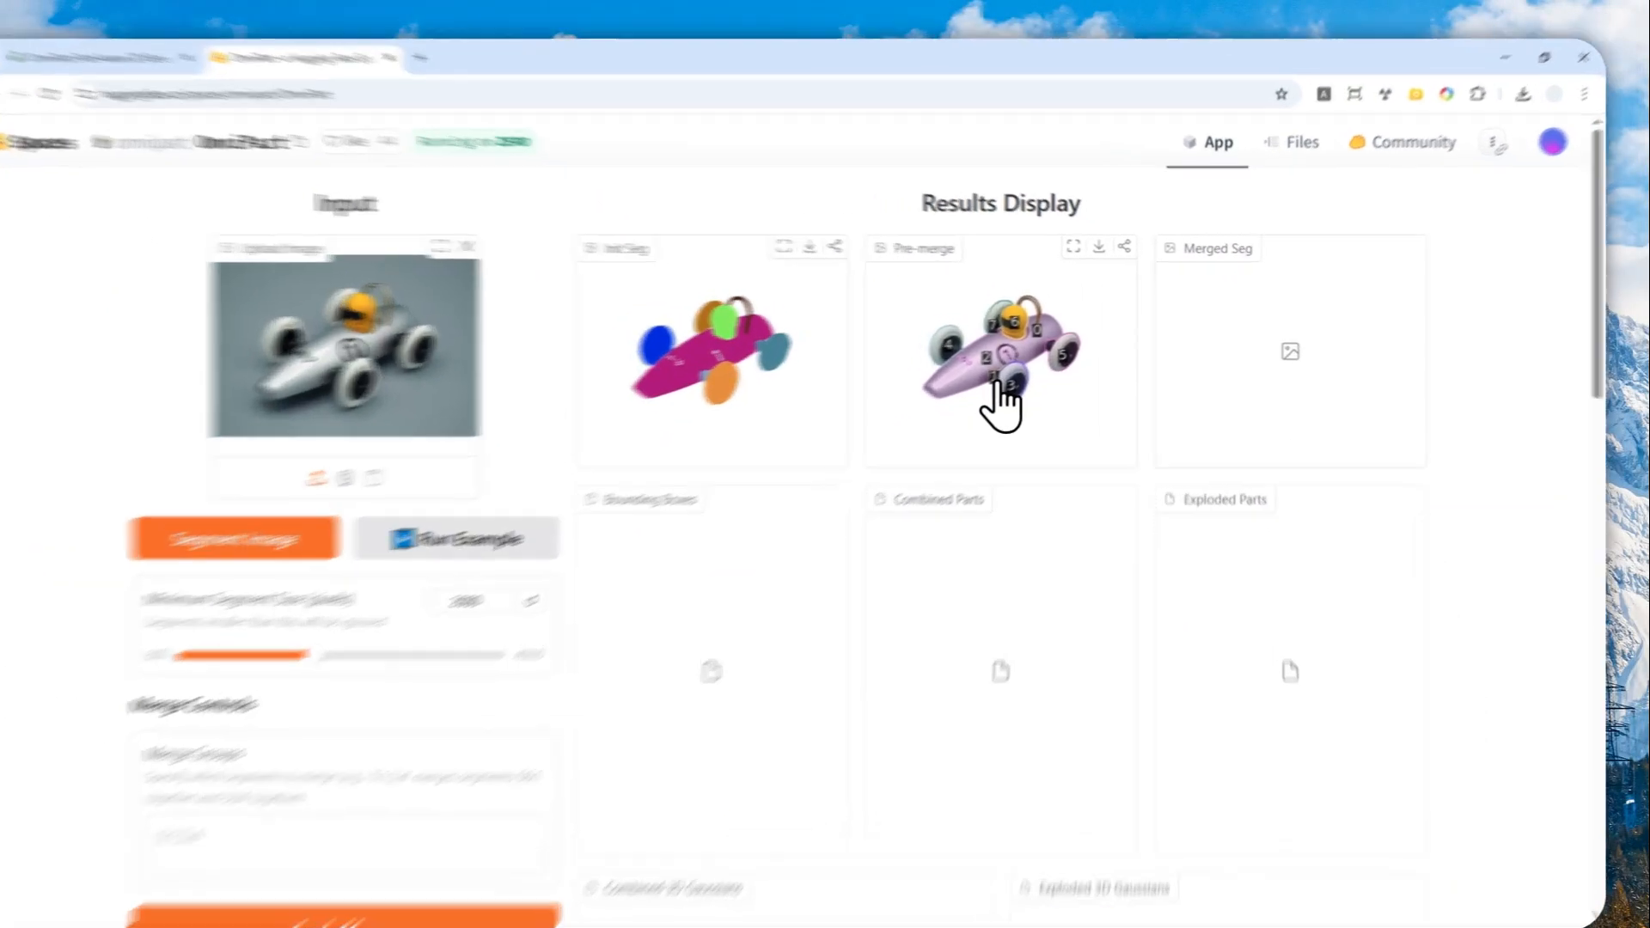
{"action": "left_click", "coordinate": [1030, 375]}
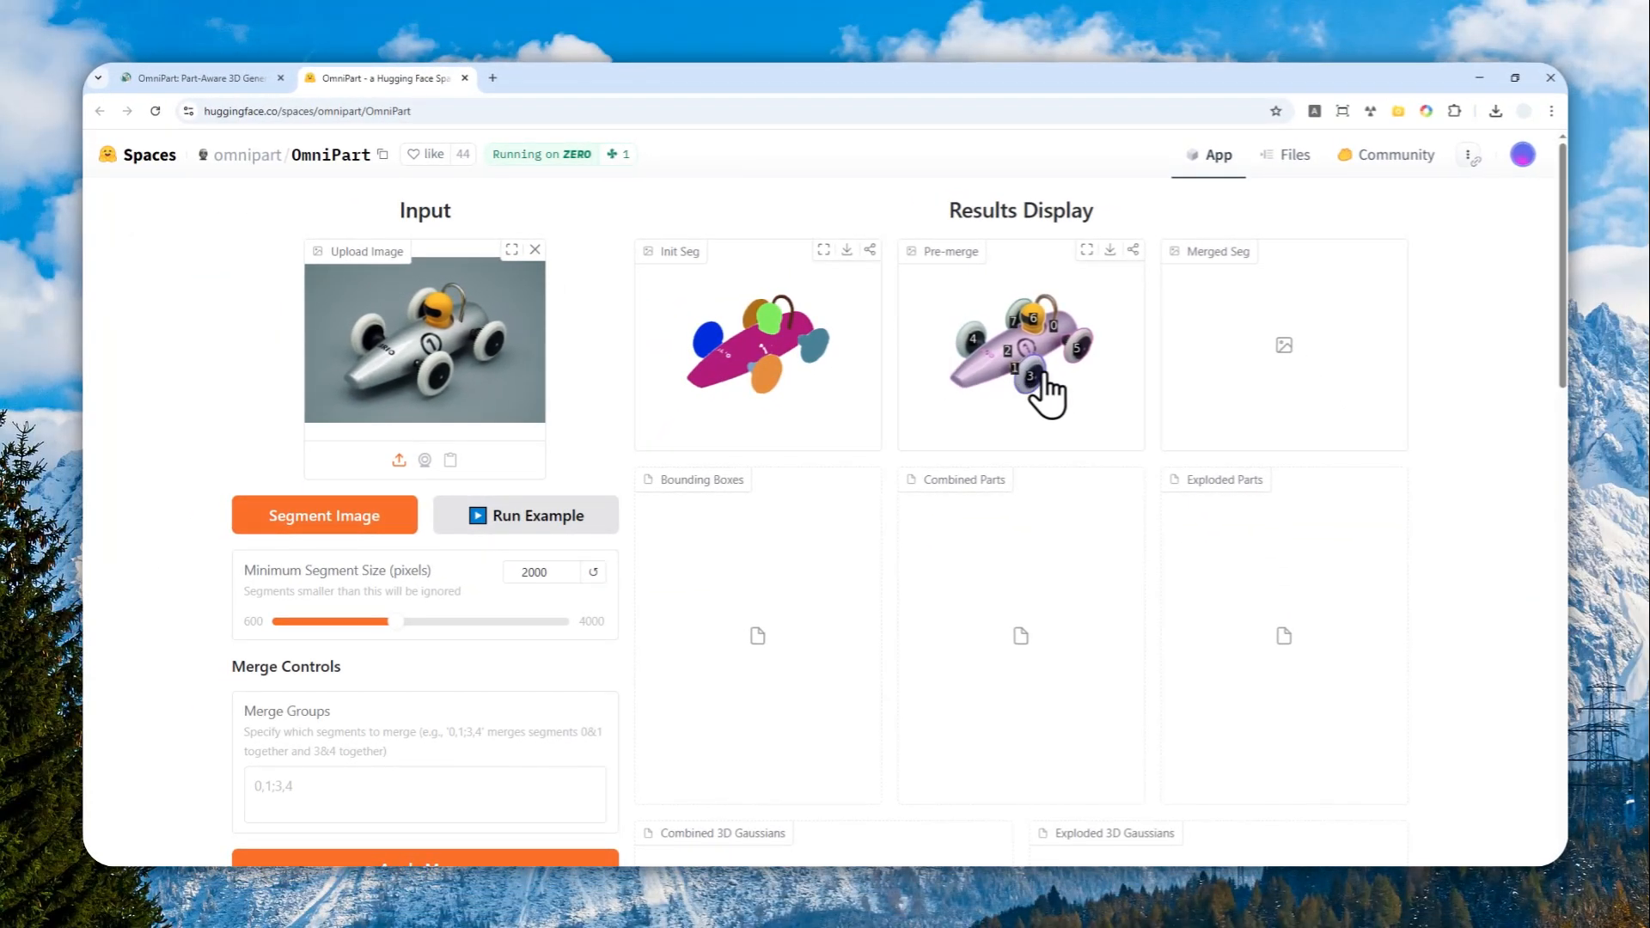
Set the merge groups to 1,3 and apply the merge to the segmented toy car.
{"action": "scroll", "coordinate": [273, 560], "scroll_direction": "down", "scroll_amount": 2}
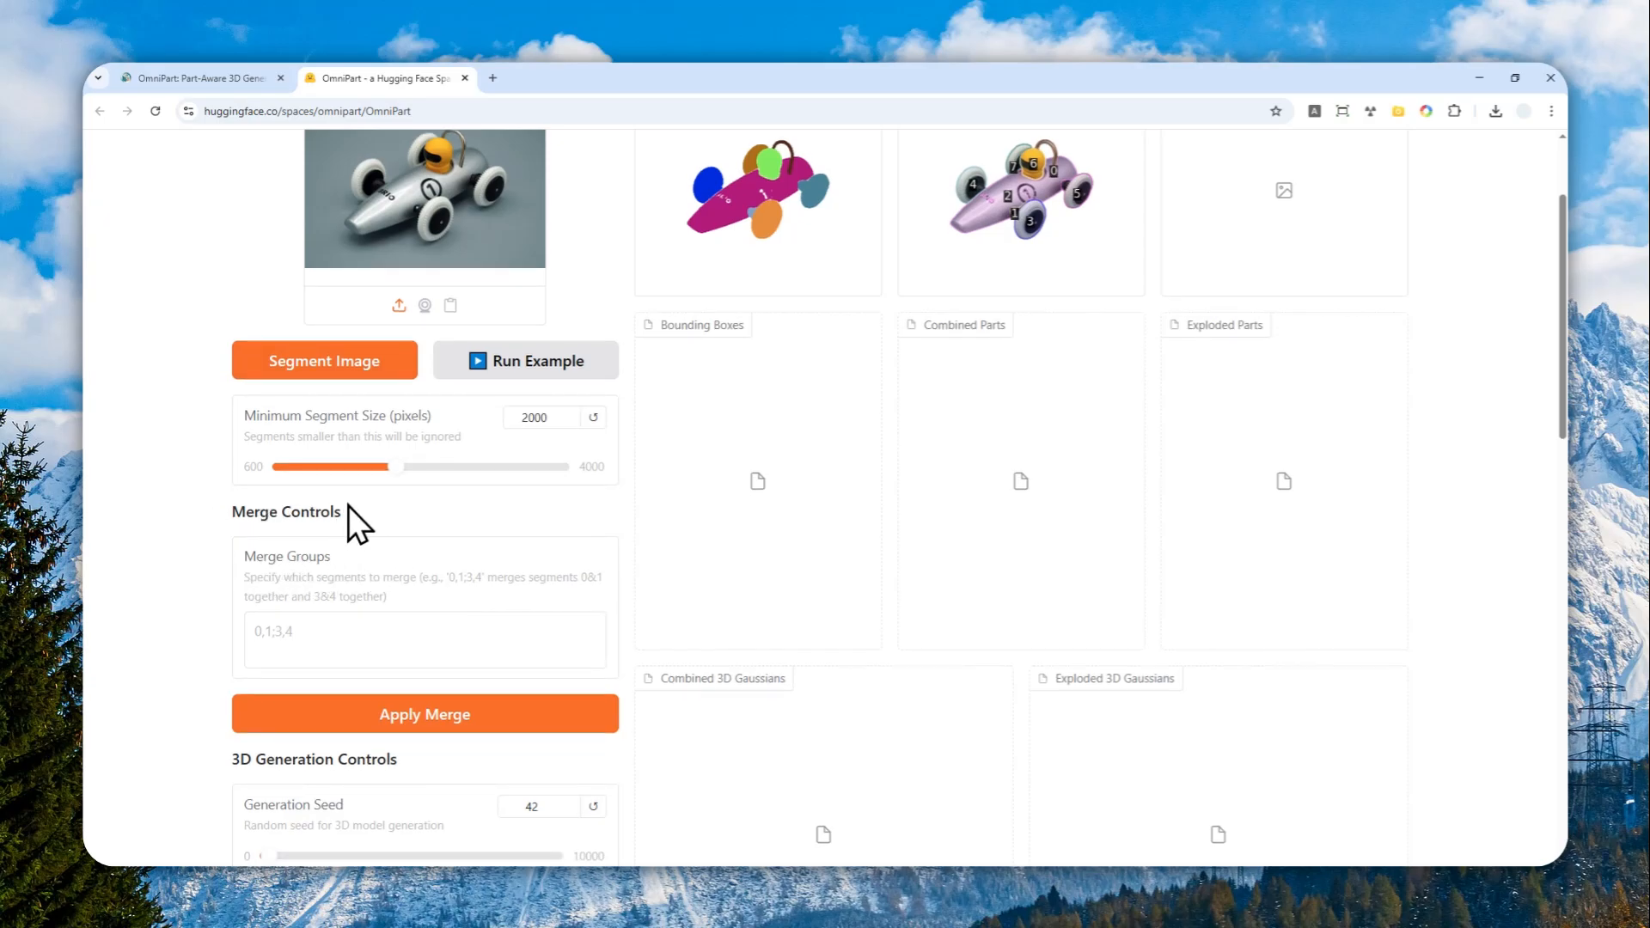
{"action": "left_click", "coordinate": [297, 649]}
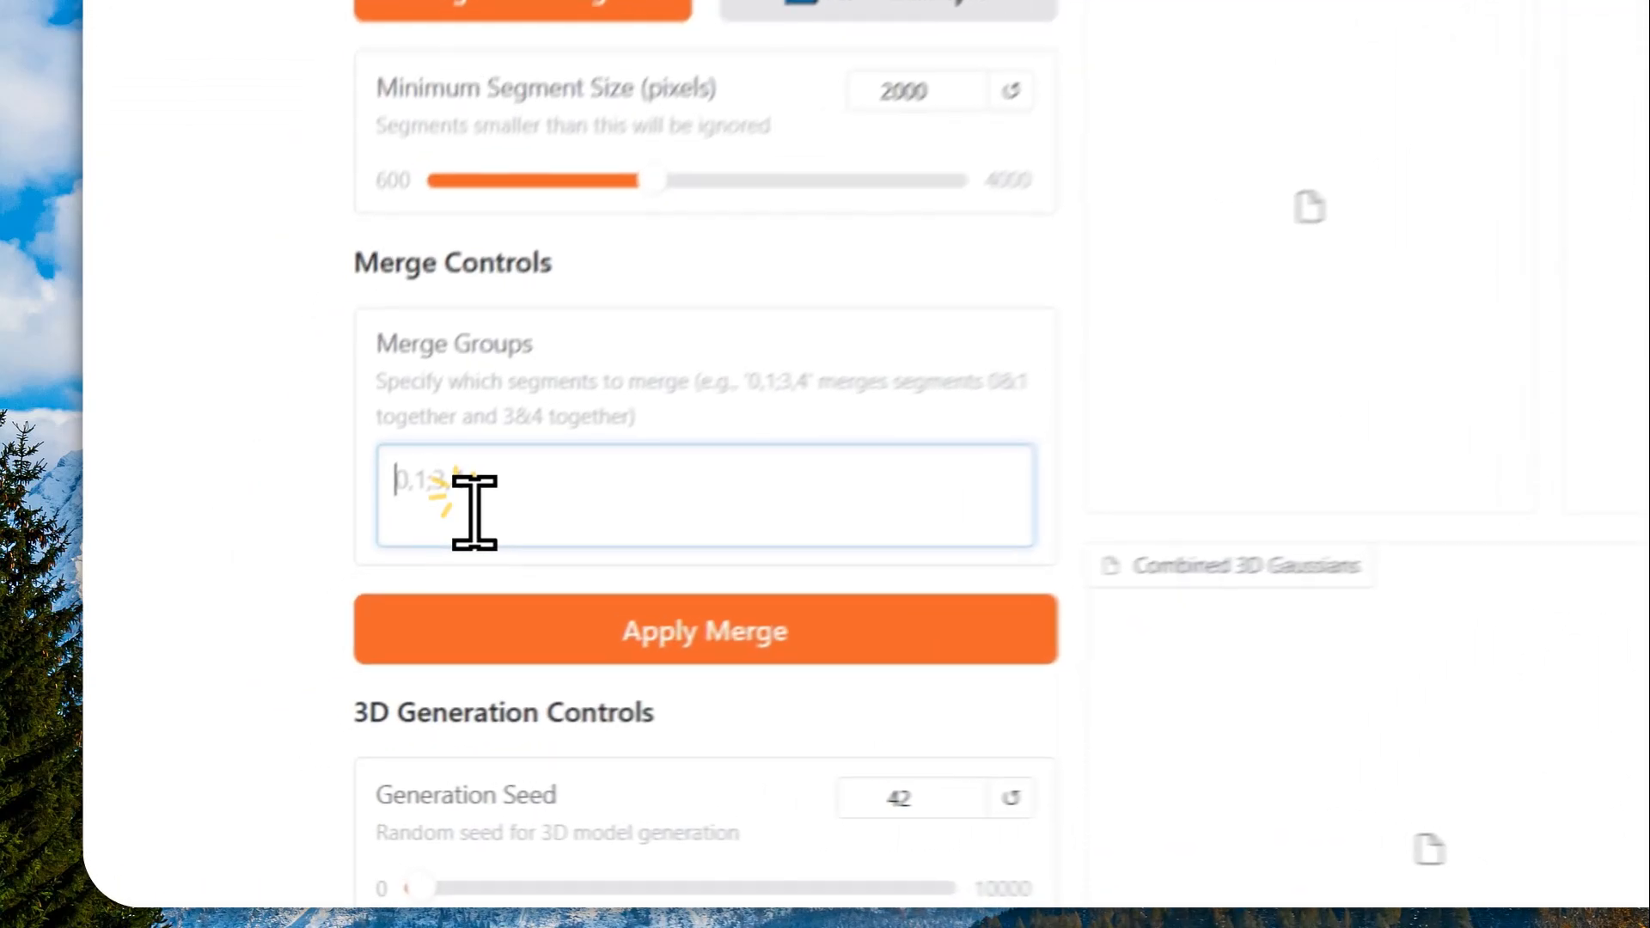
{"action": "type", "text": "1"}
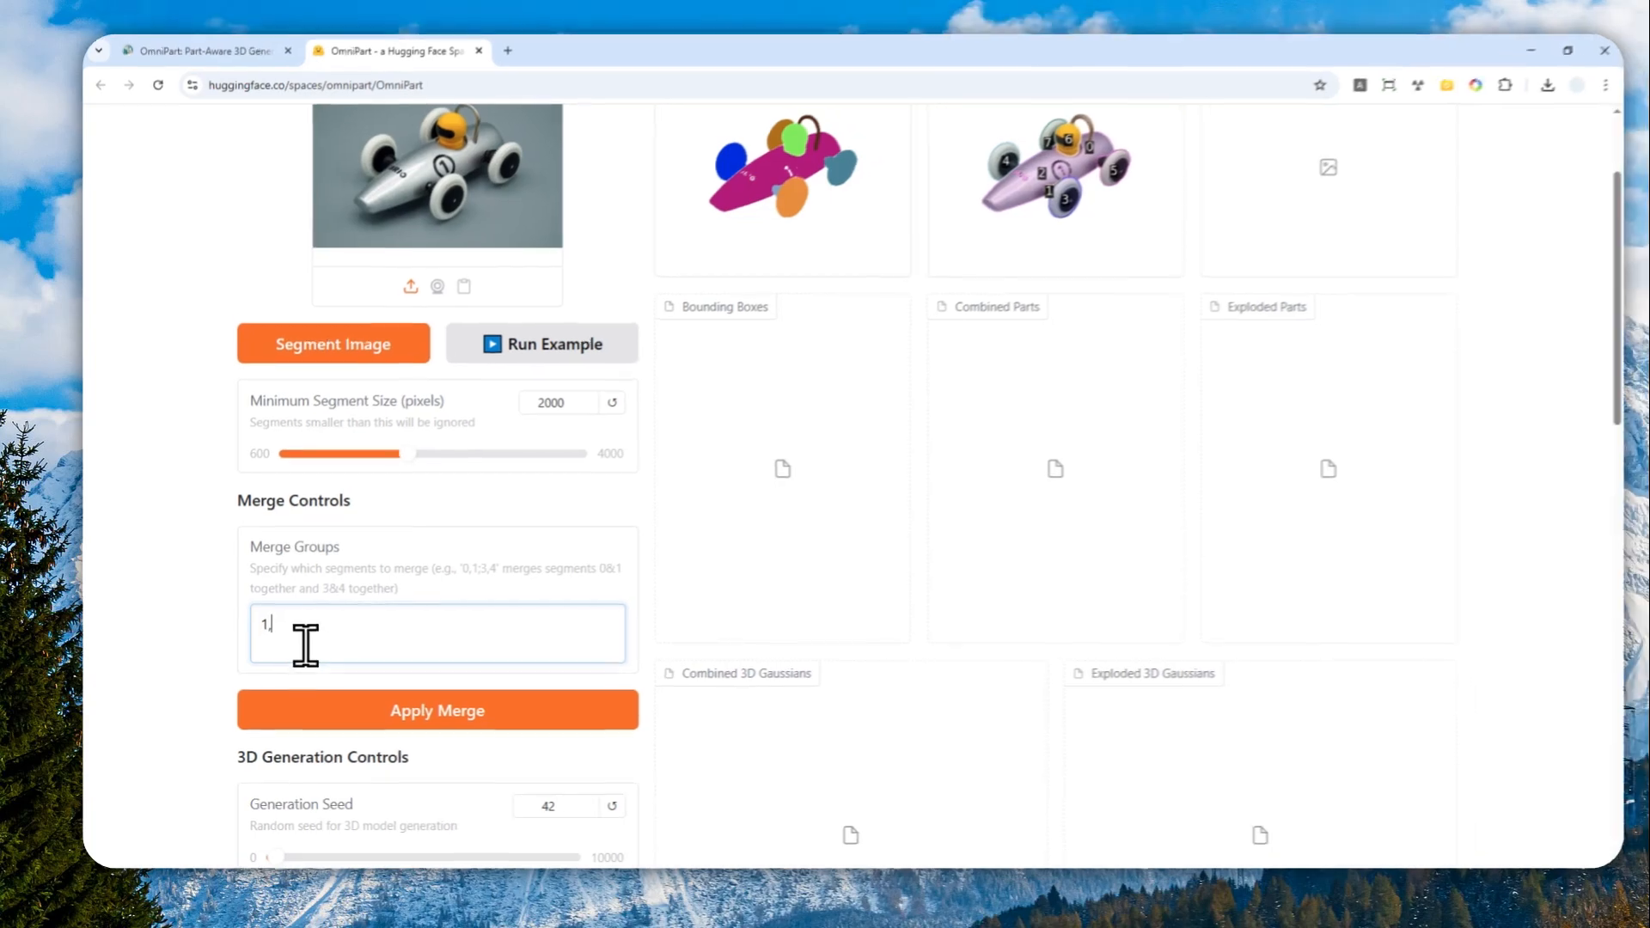
{"action": "type", "text": ",3"}
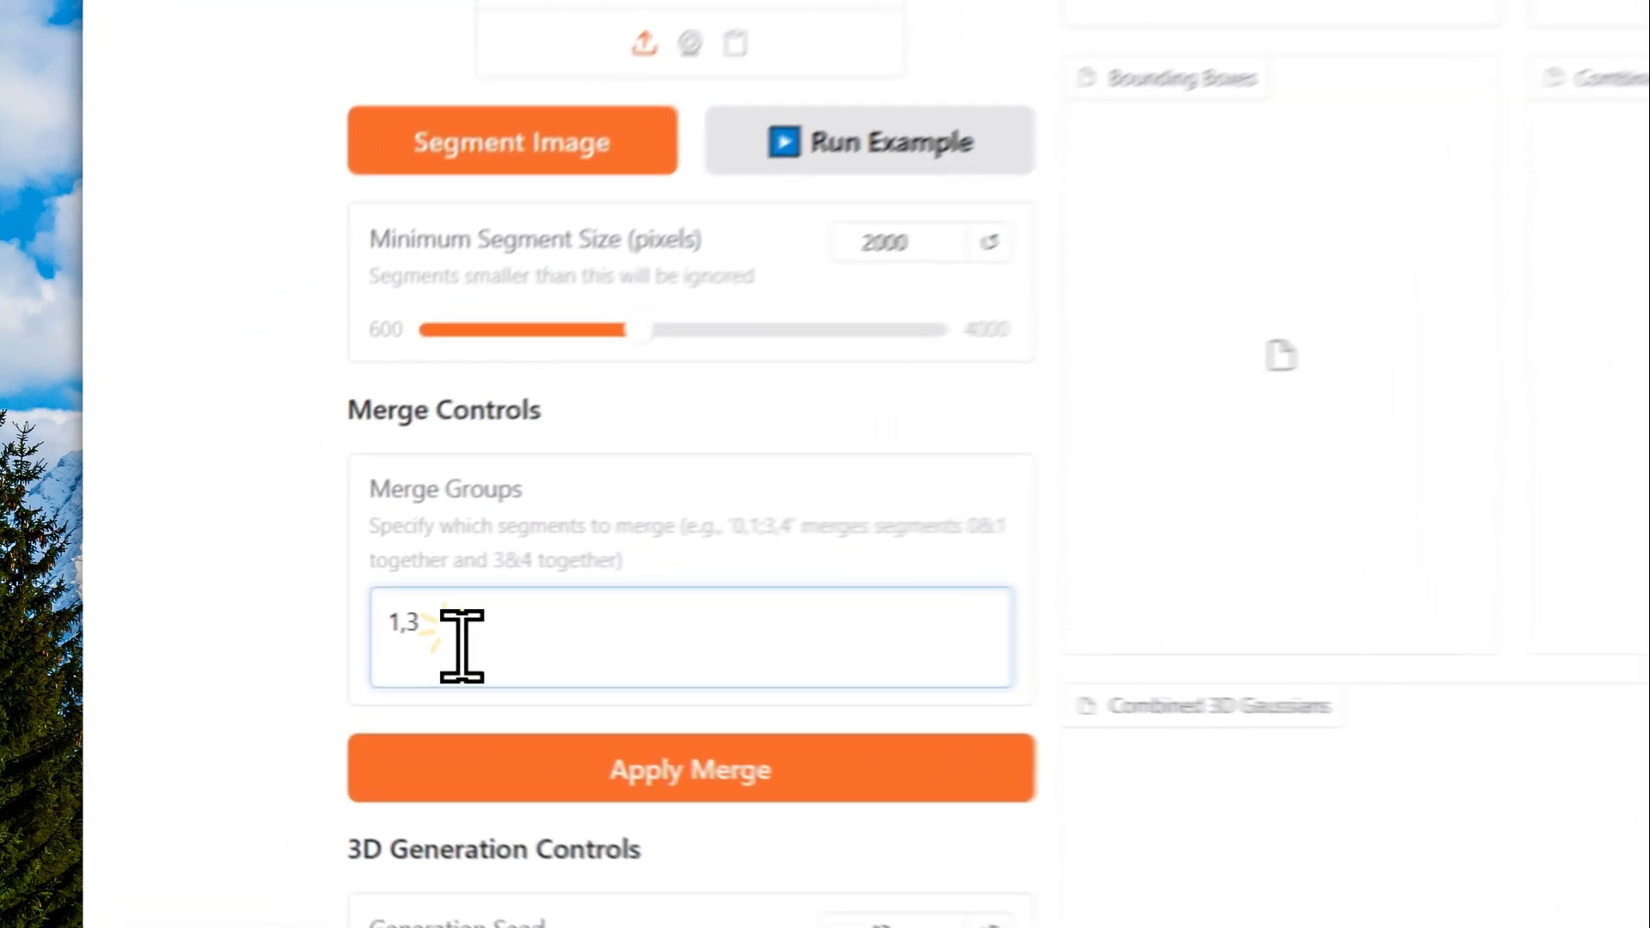
{"action": "left_click_drag", "start_coordinate": [254, 634], "coordinate": [283, 638]}
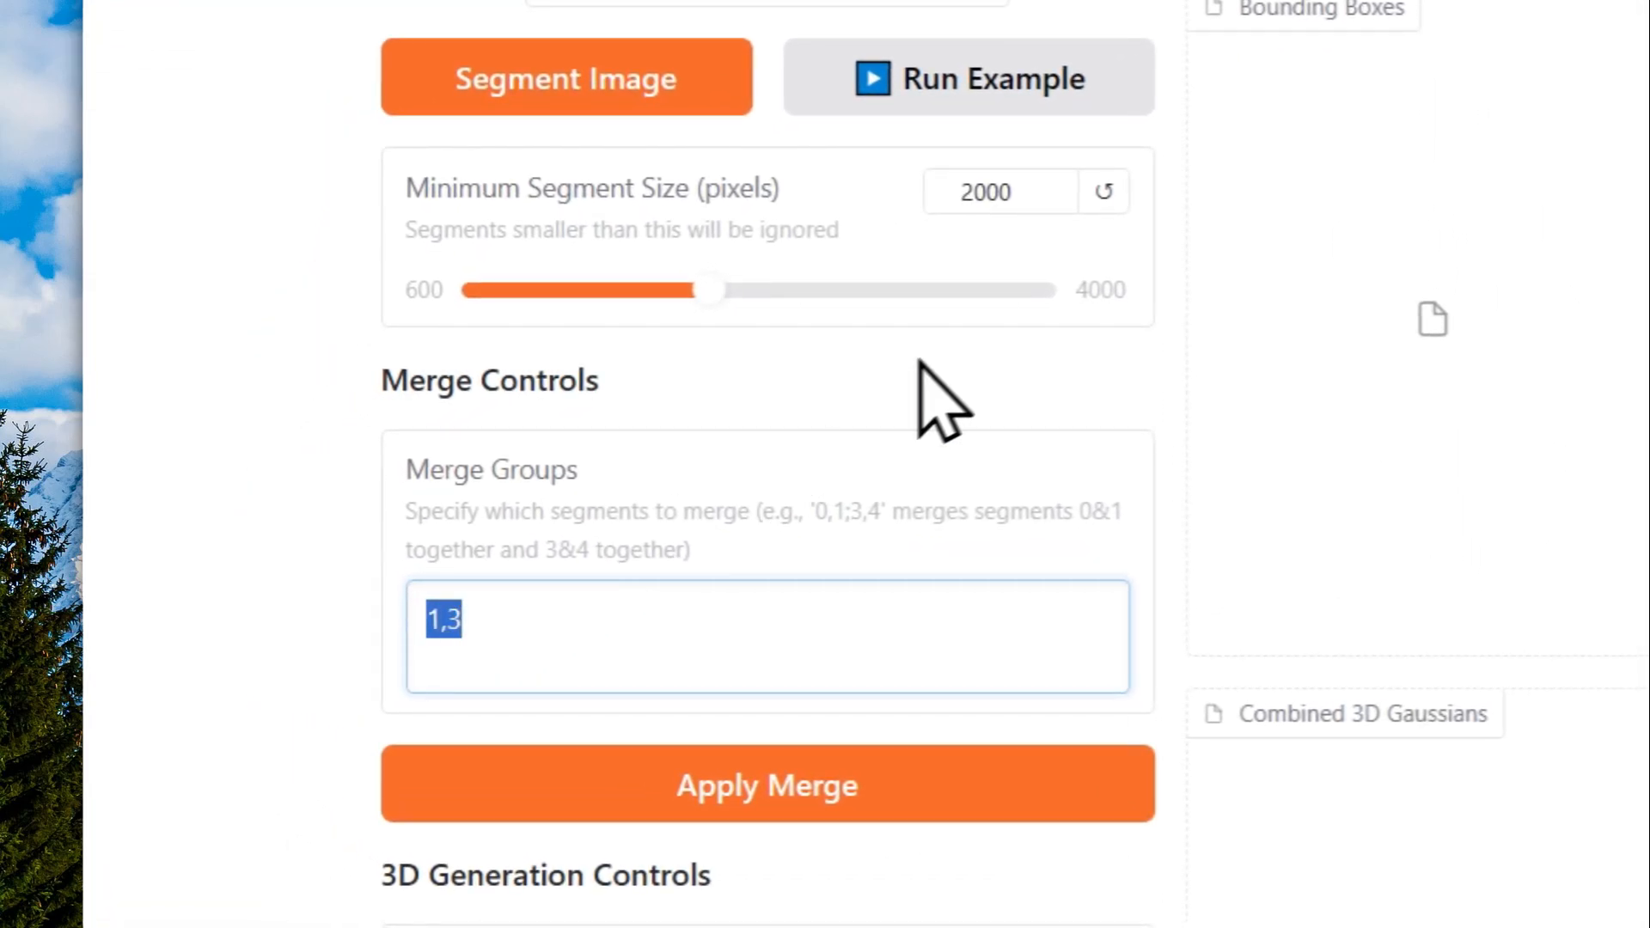
{"action": "left_click", "coordinate": [720, 549]}
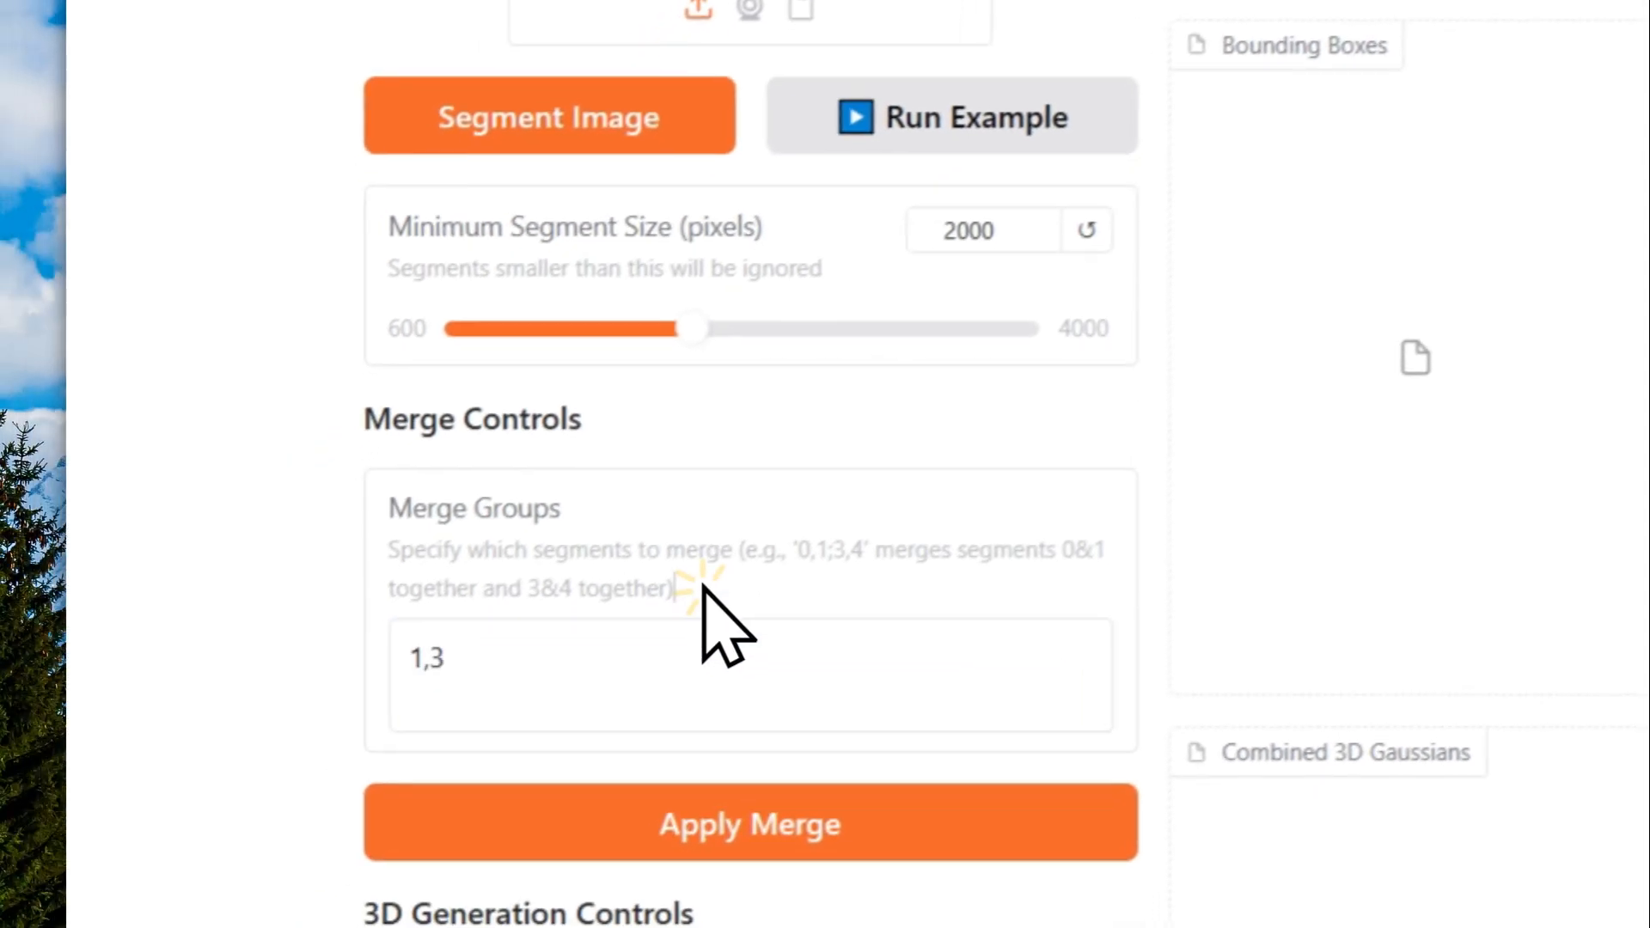
{"action": "left_click_drag", "start_coordinate": [702, 586], "coordinate": [368, 541]}
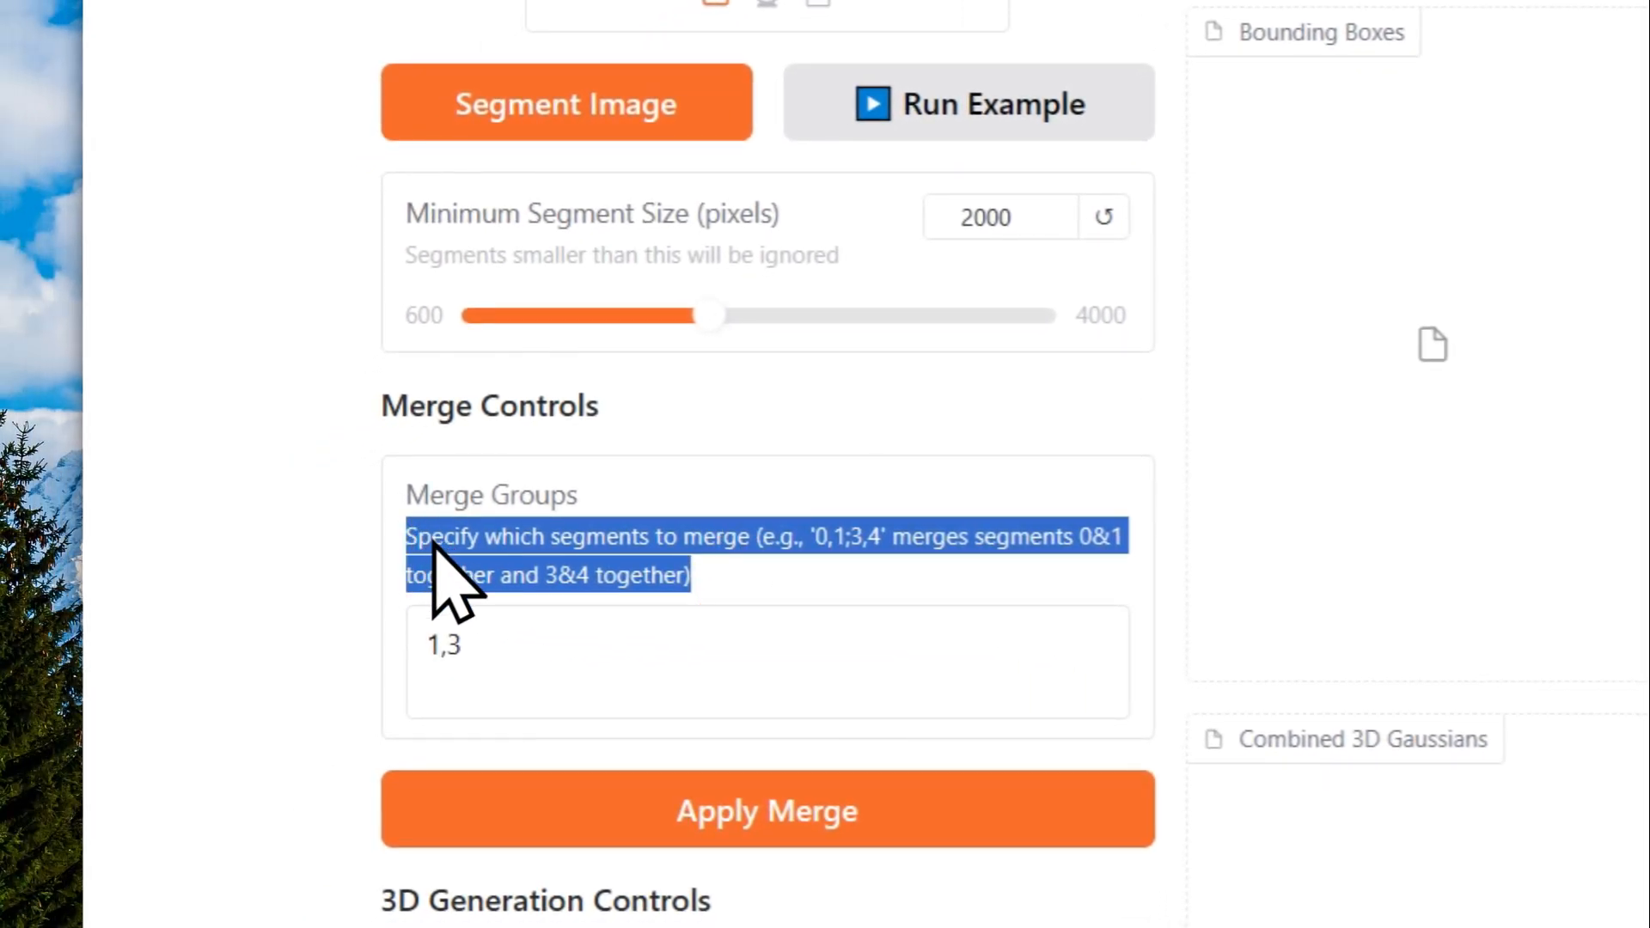
{"action": "left_click", "coordinate": [504, 656]}
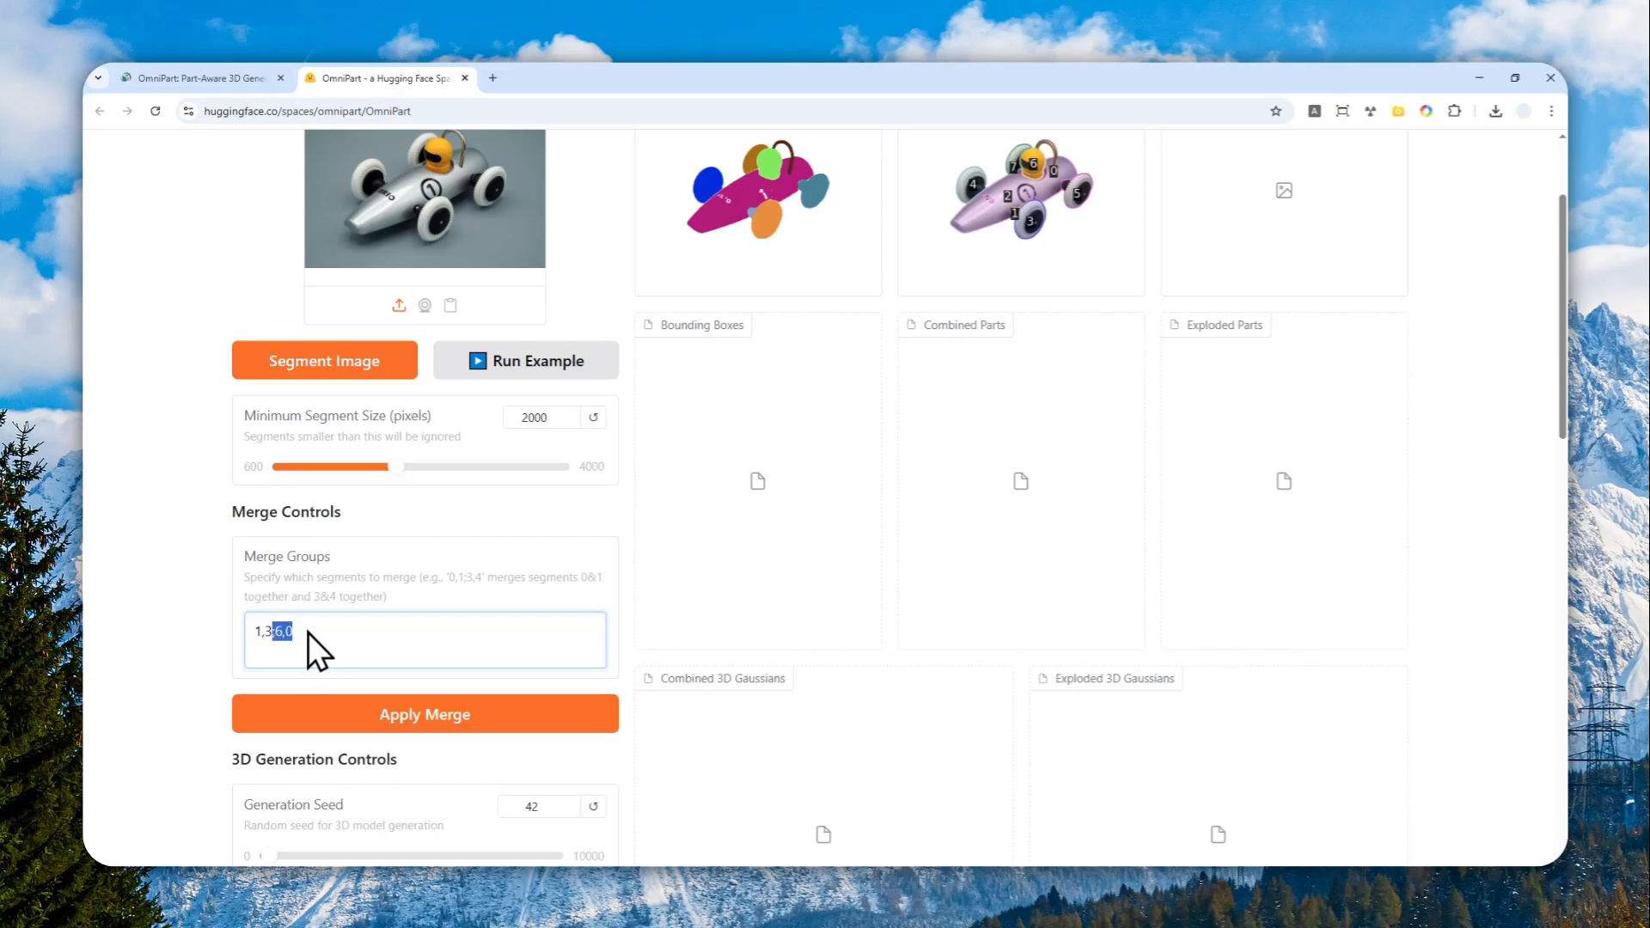
{"action": "double_click", "coordinate": [264, 631]}
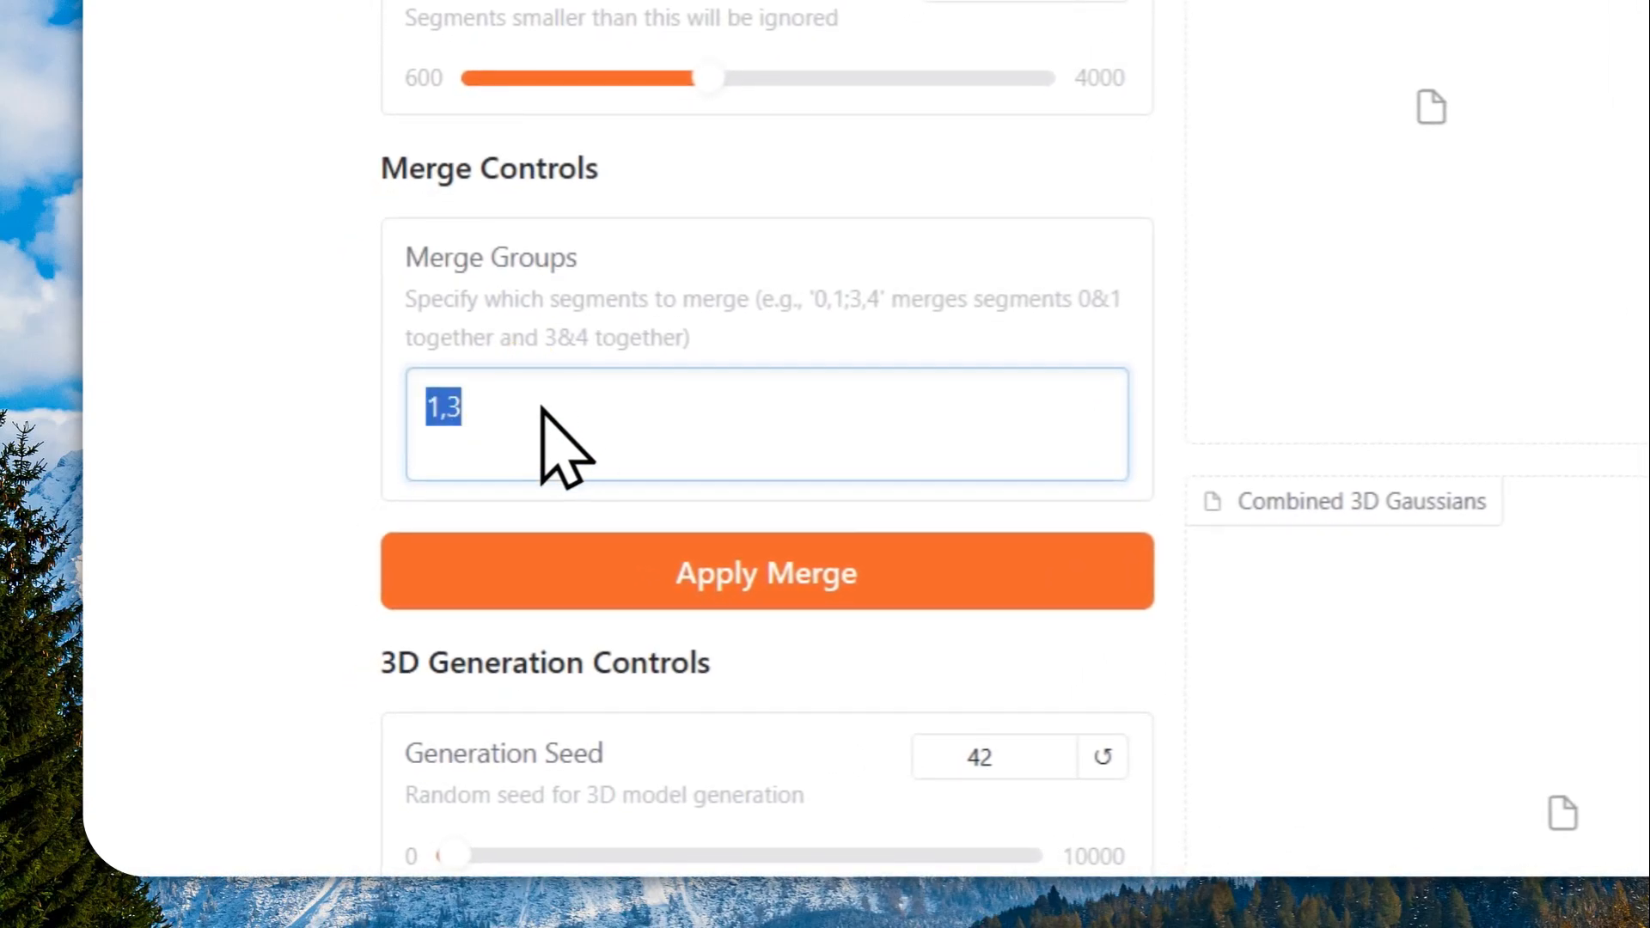
{"action": "left_click", "coordinate": [868, 580]}
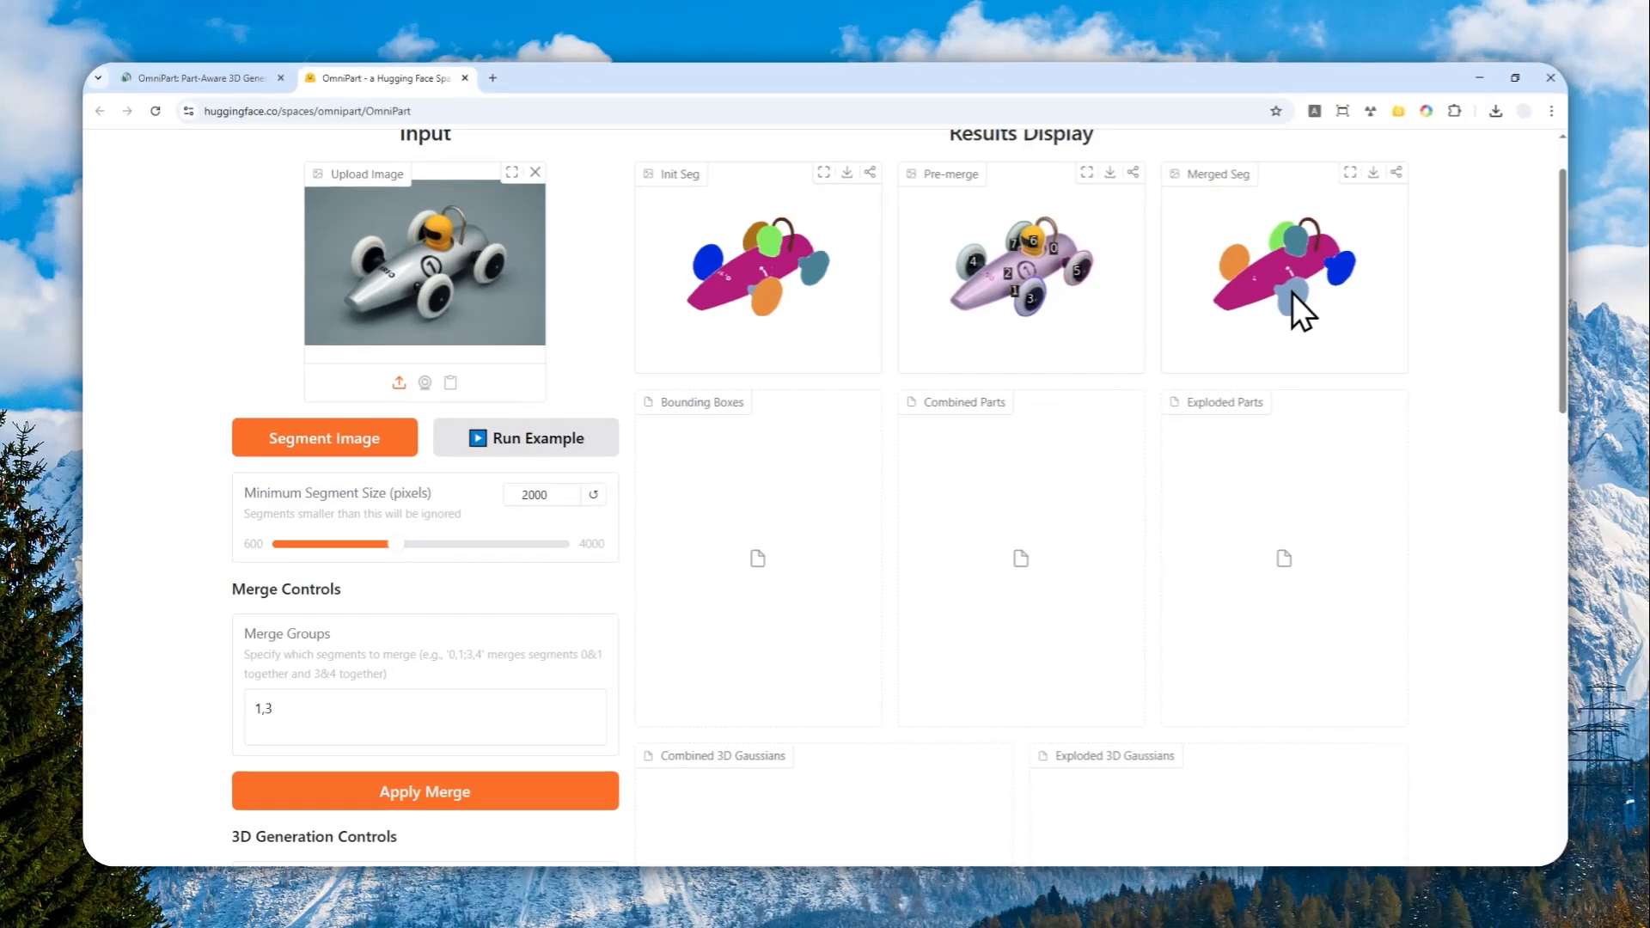
Check the pre-merge and merged segmentations of the toy car and generate its 3D model with the current generation settings.
{"action": "scroll", "coordinate": [1290, 306], "scroll_direction": "up", "scroll_amount": 1}
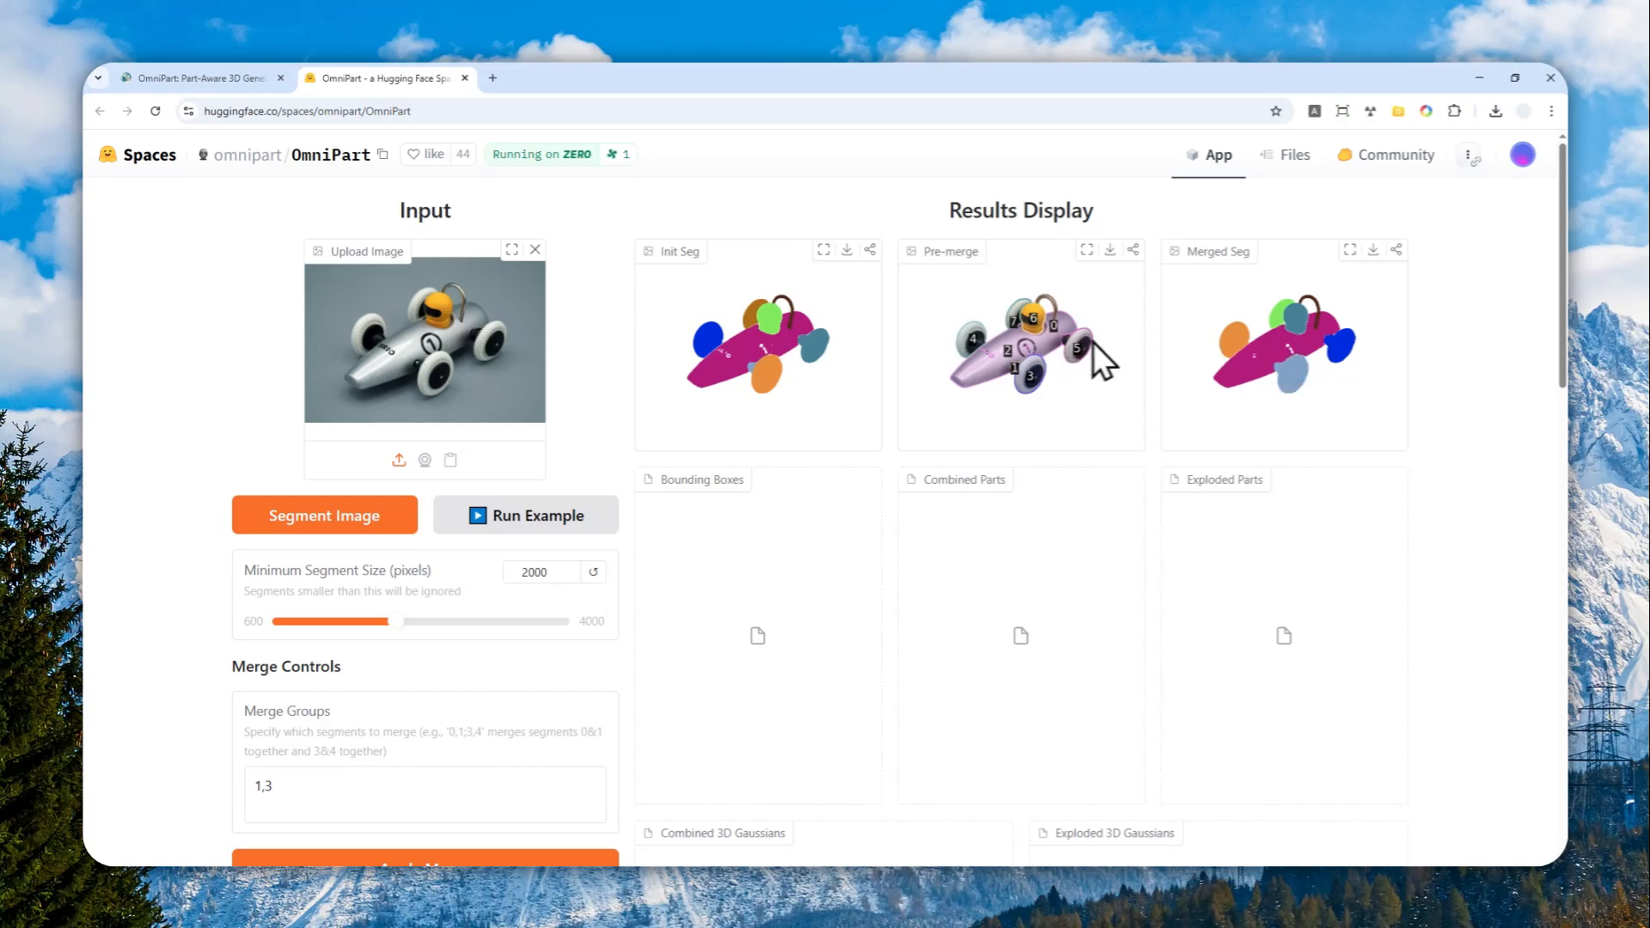
{"action": "scroll", "coordinate": [636, 431], "scroll_direction": "down", "scroll_amount": 4}
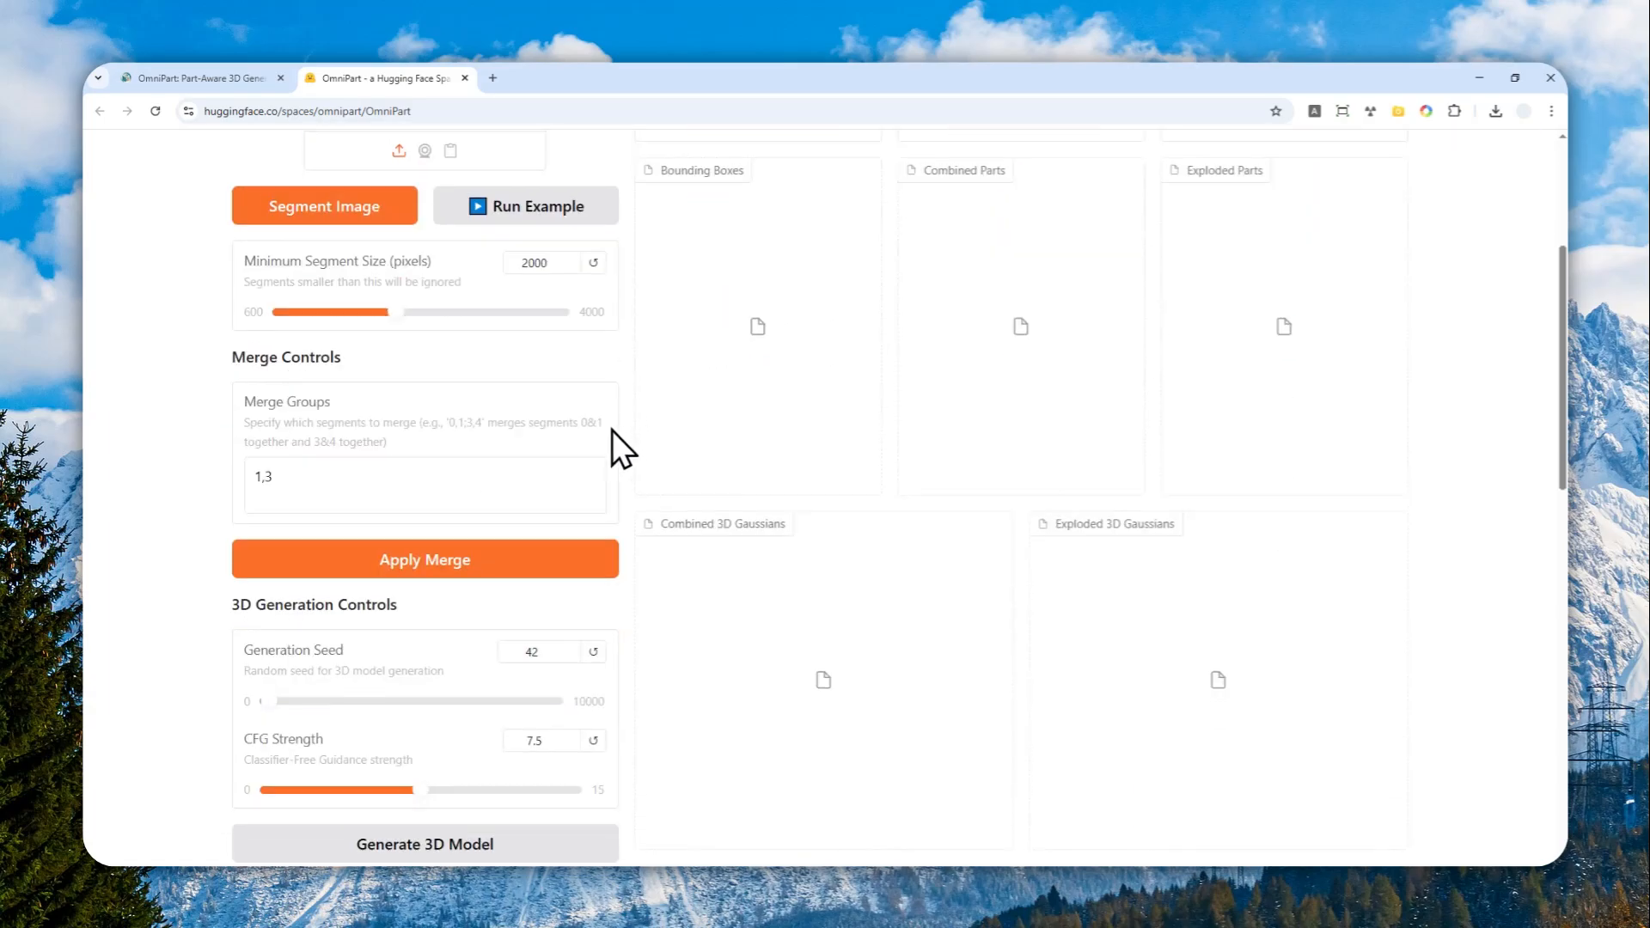
{"action": "scroll", "coordinate": [987, 404], "scroll_direction": "up", "scroll_amount": 4}
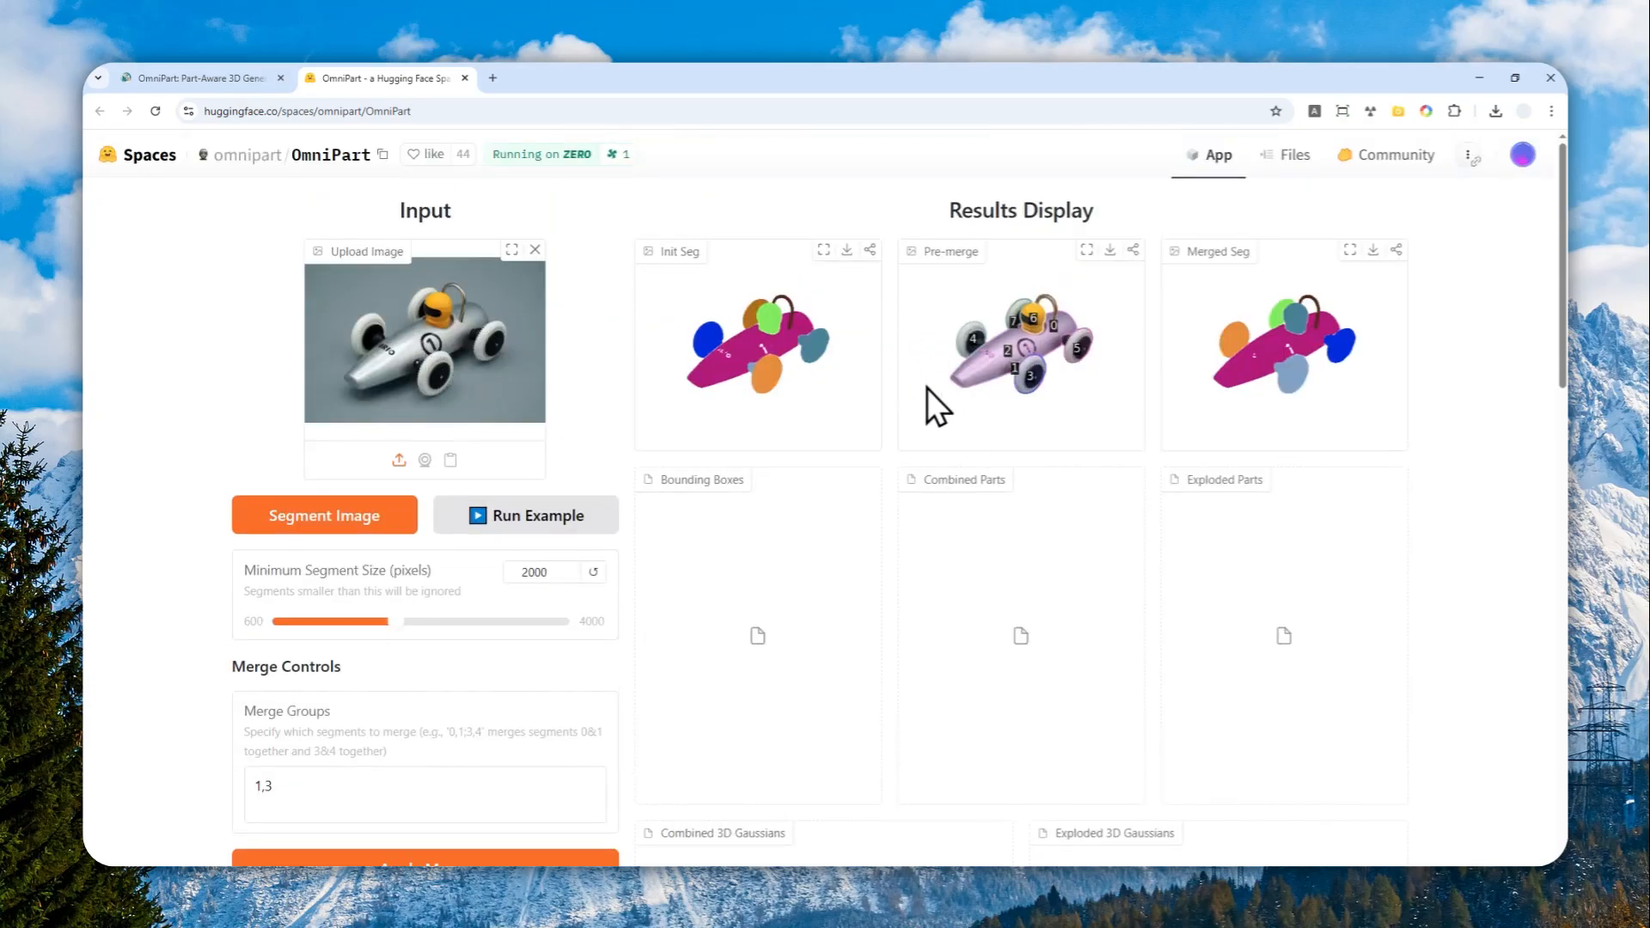
{"action": "scroll", "coordinate": [677, 514], "scroll_direction": "down", "scroll_amount": 5}
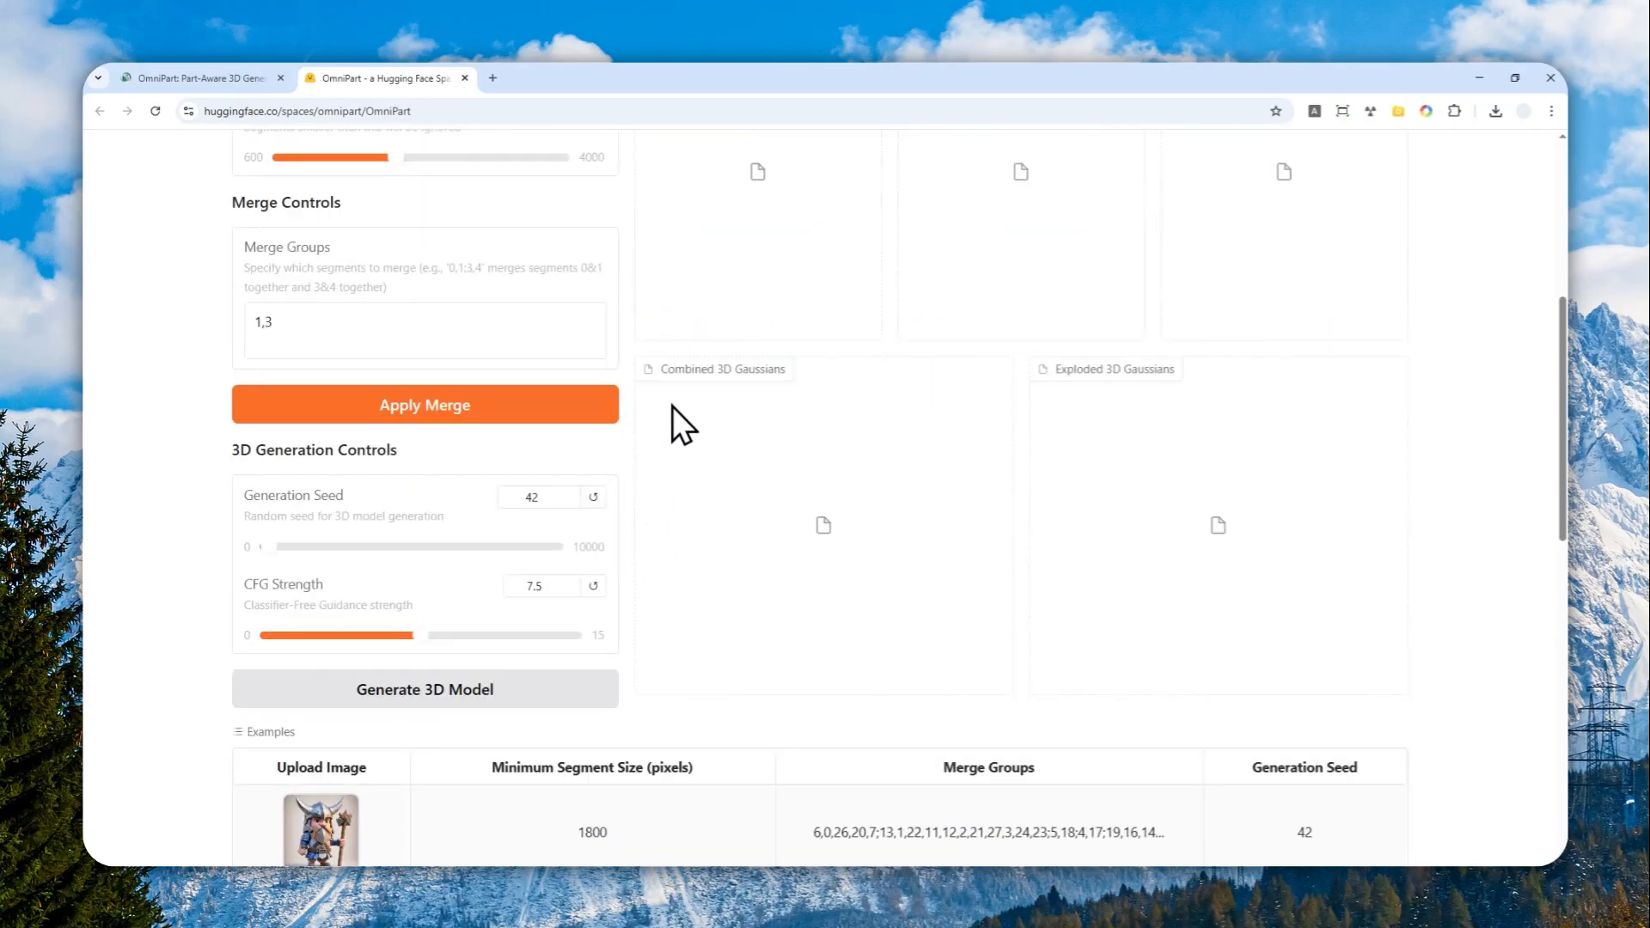
{"action": "scroll", "coordinate": [681, 416], "scroll_direction": "down", "scroll_amount": 2}
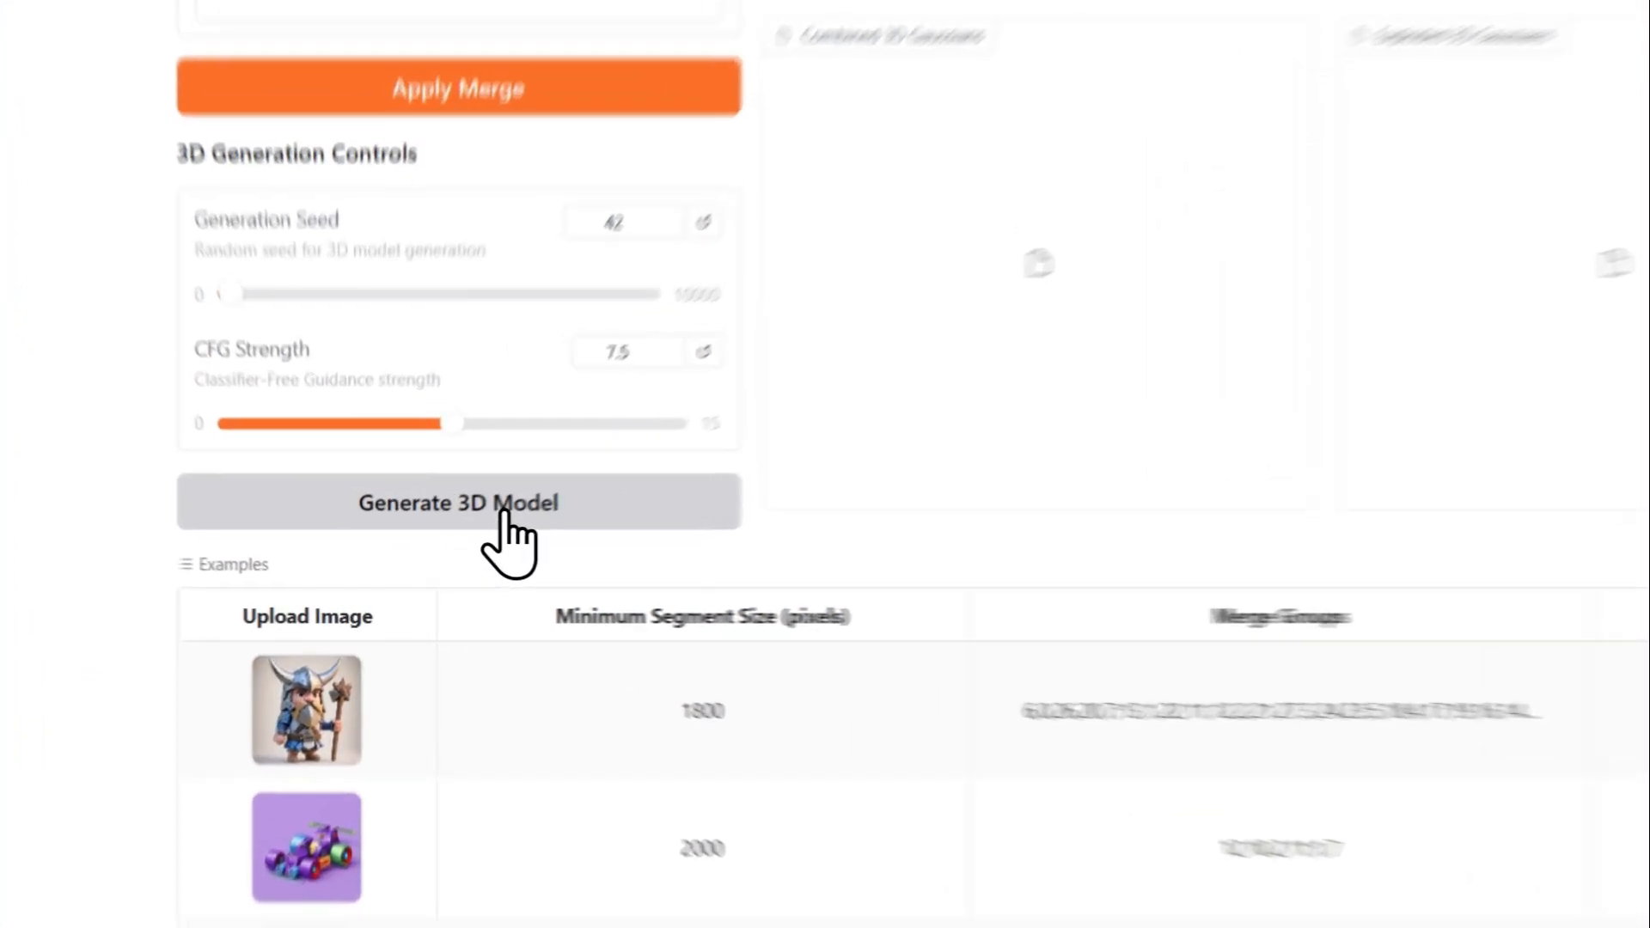
{"action": "left_click", "coordinate": [504, 515]}
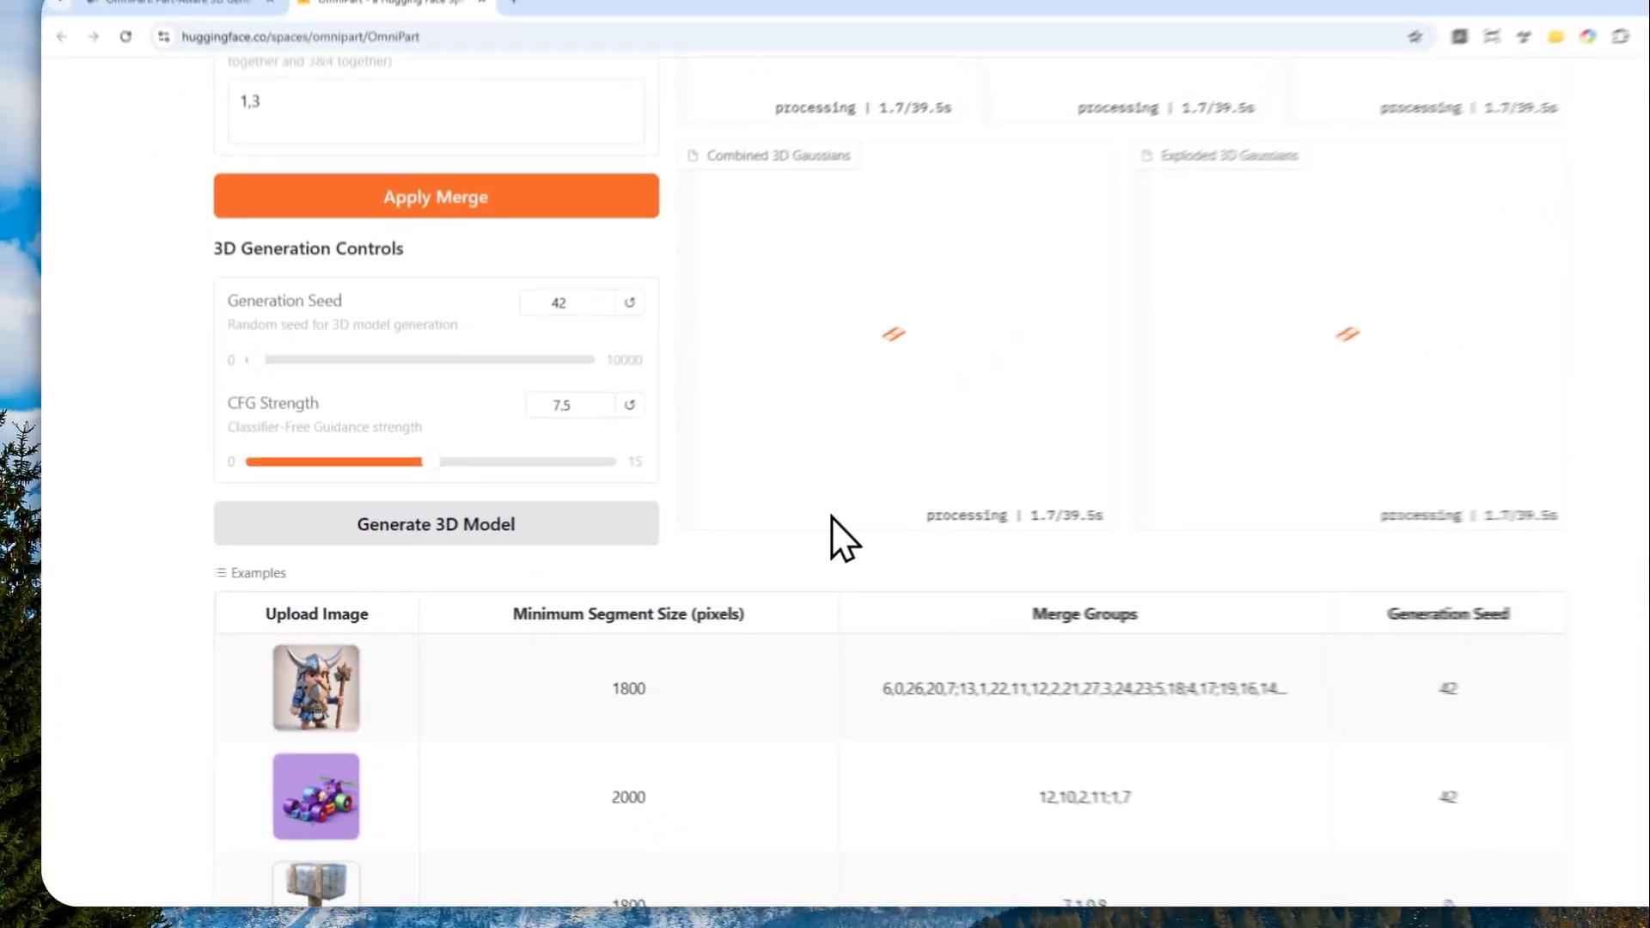
{"action": "scroll", "coordinate": [838, 534], "scroll_direction": "up", "scroll_amount": 2}
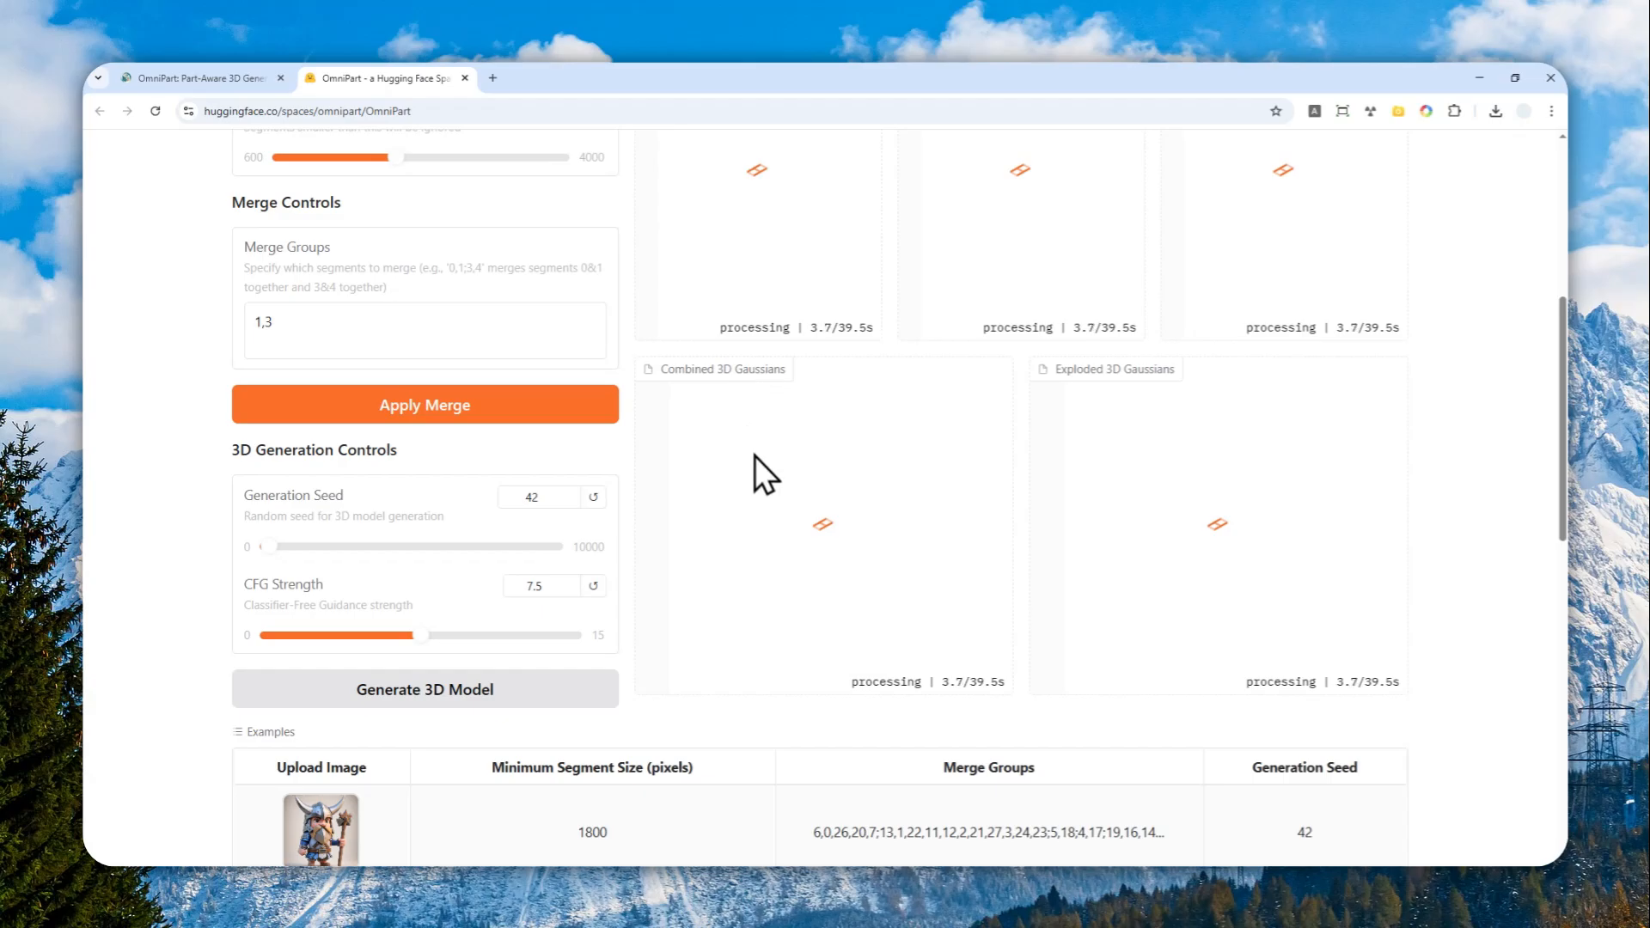
Examine the generated bounding boxes, combined and exploded parts, and 3D Gaussian previews of the toy car.
{"action": "scroll", "coordinate": [1539, 425], "scroll_direction": "up", "scroll_amount": 3}
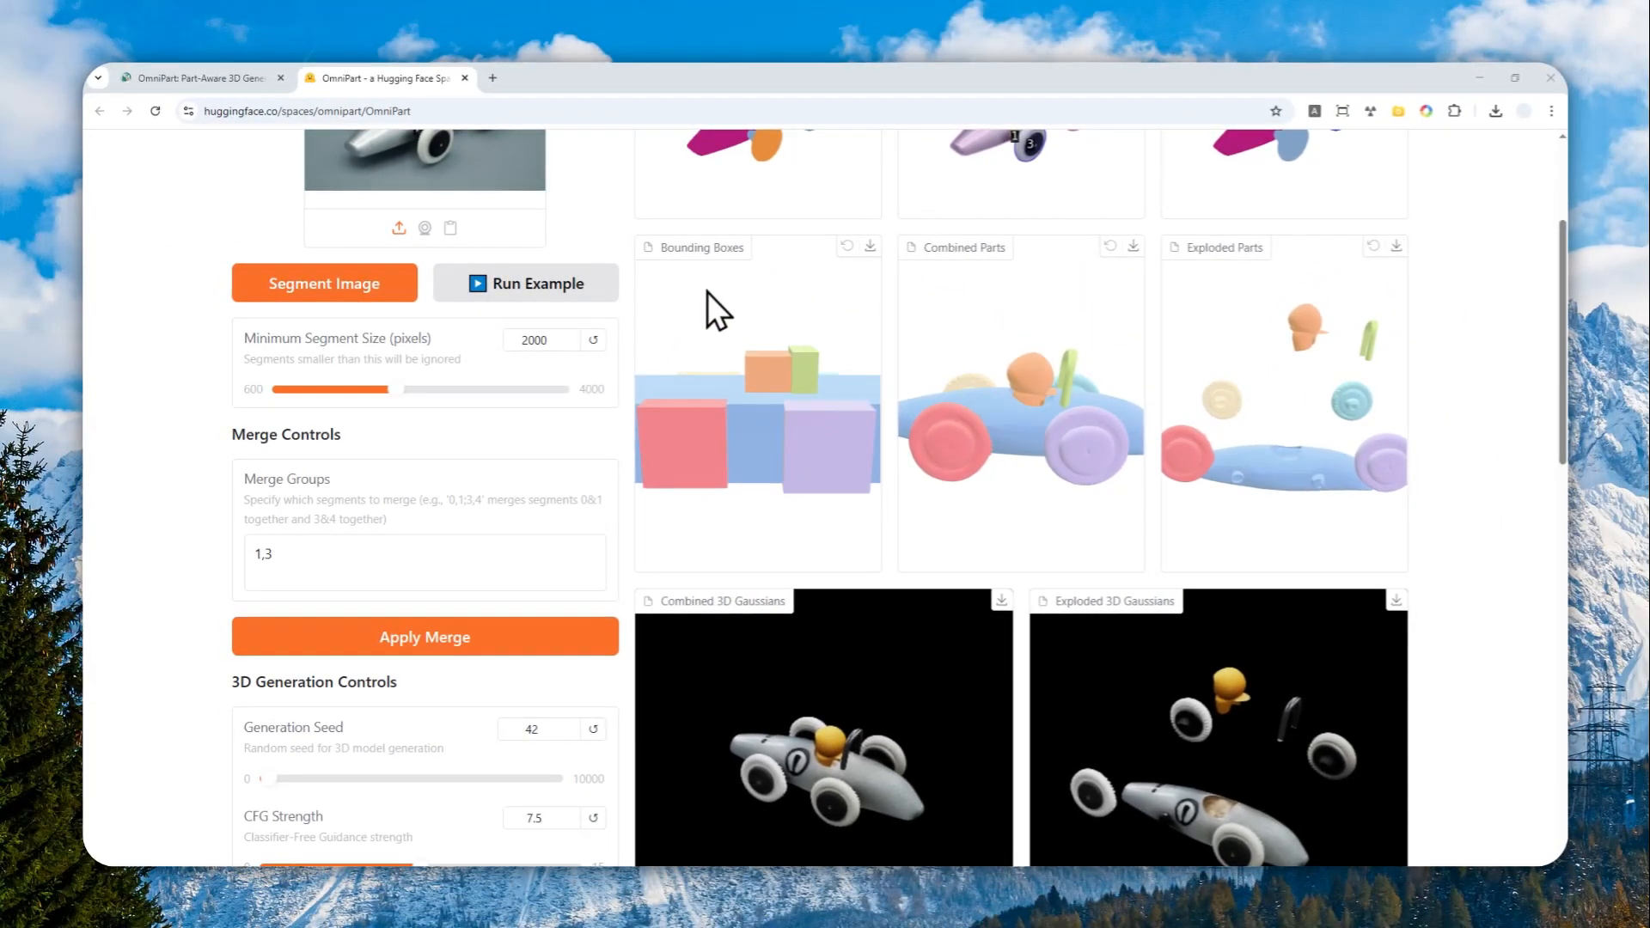
{"action": "scroll", "coordinate": [813, 359], "scroll_direction": "down", "scroll_amount": 3}
{"action": "scroll", "coordinate": [808, 352], "scroll_direction": "up", "scroll_amount": 2}
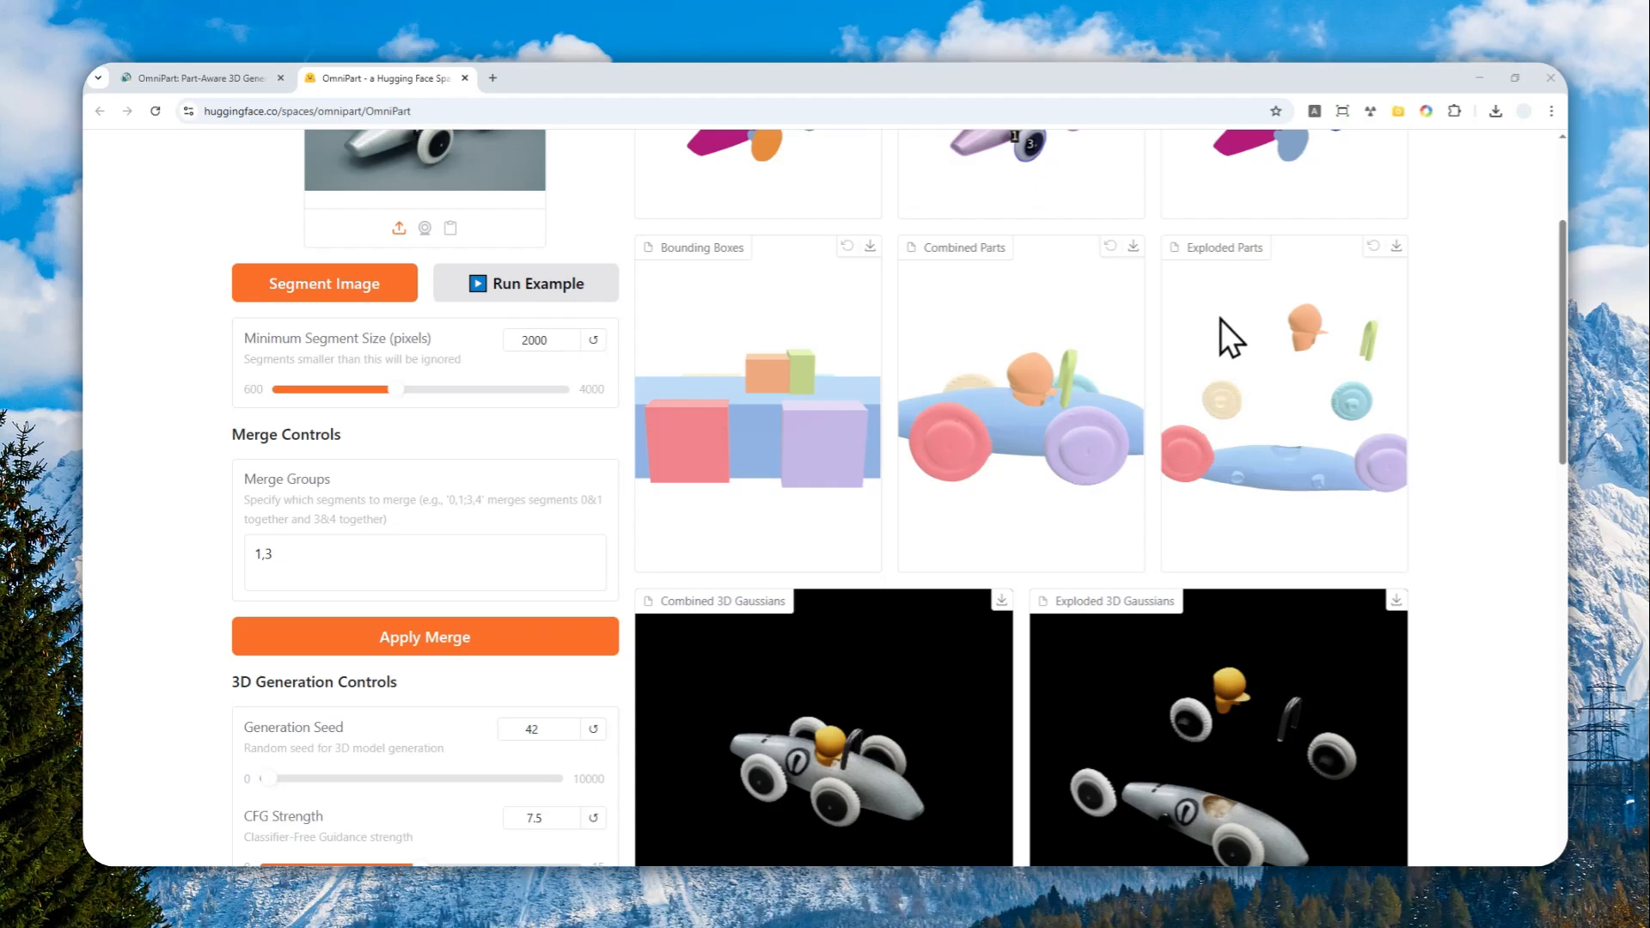
Rotate the combined and exploded 3D Gaussian models of the toy car to inspect them from several angles, and zoom out the exploded one.
{"action": "scroll", "coordinate": [1494, 364], "scroll_direction": "down", "scroll_amount": 3}
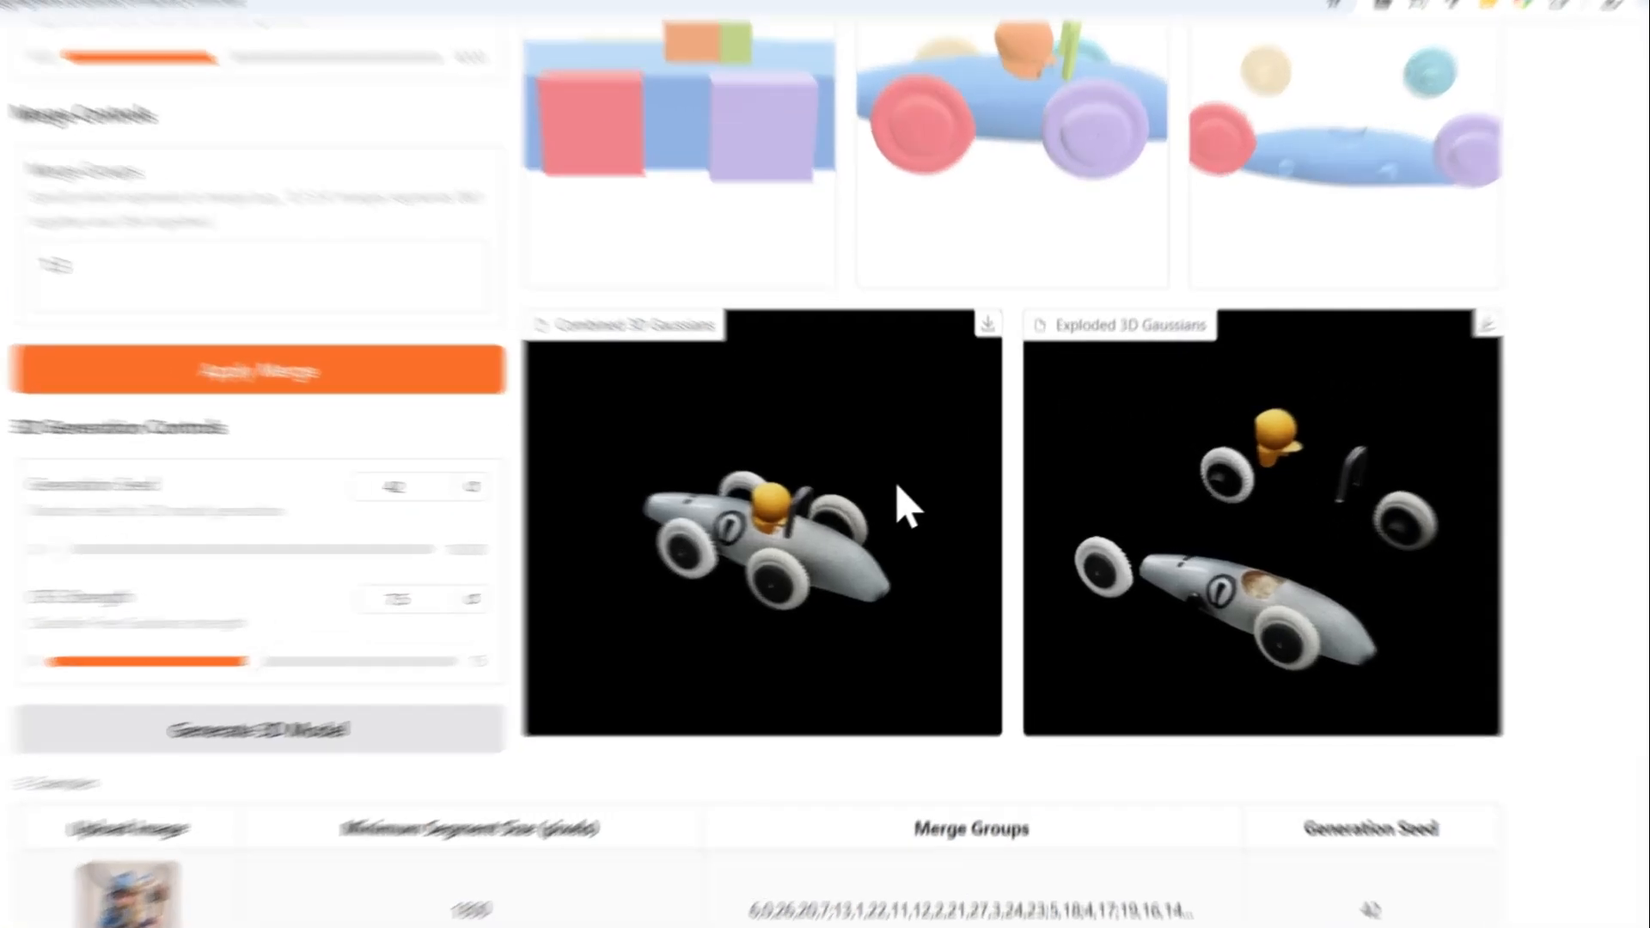
{"action": "left_click_drag", "start_coordinate": [808, 547], "coordinate": [903, 529]}
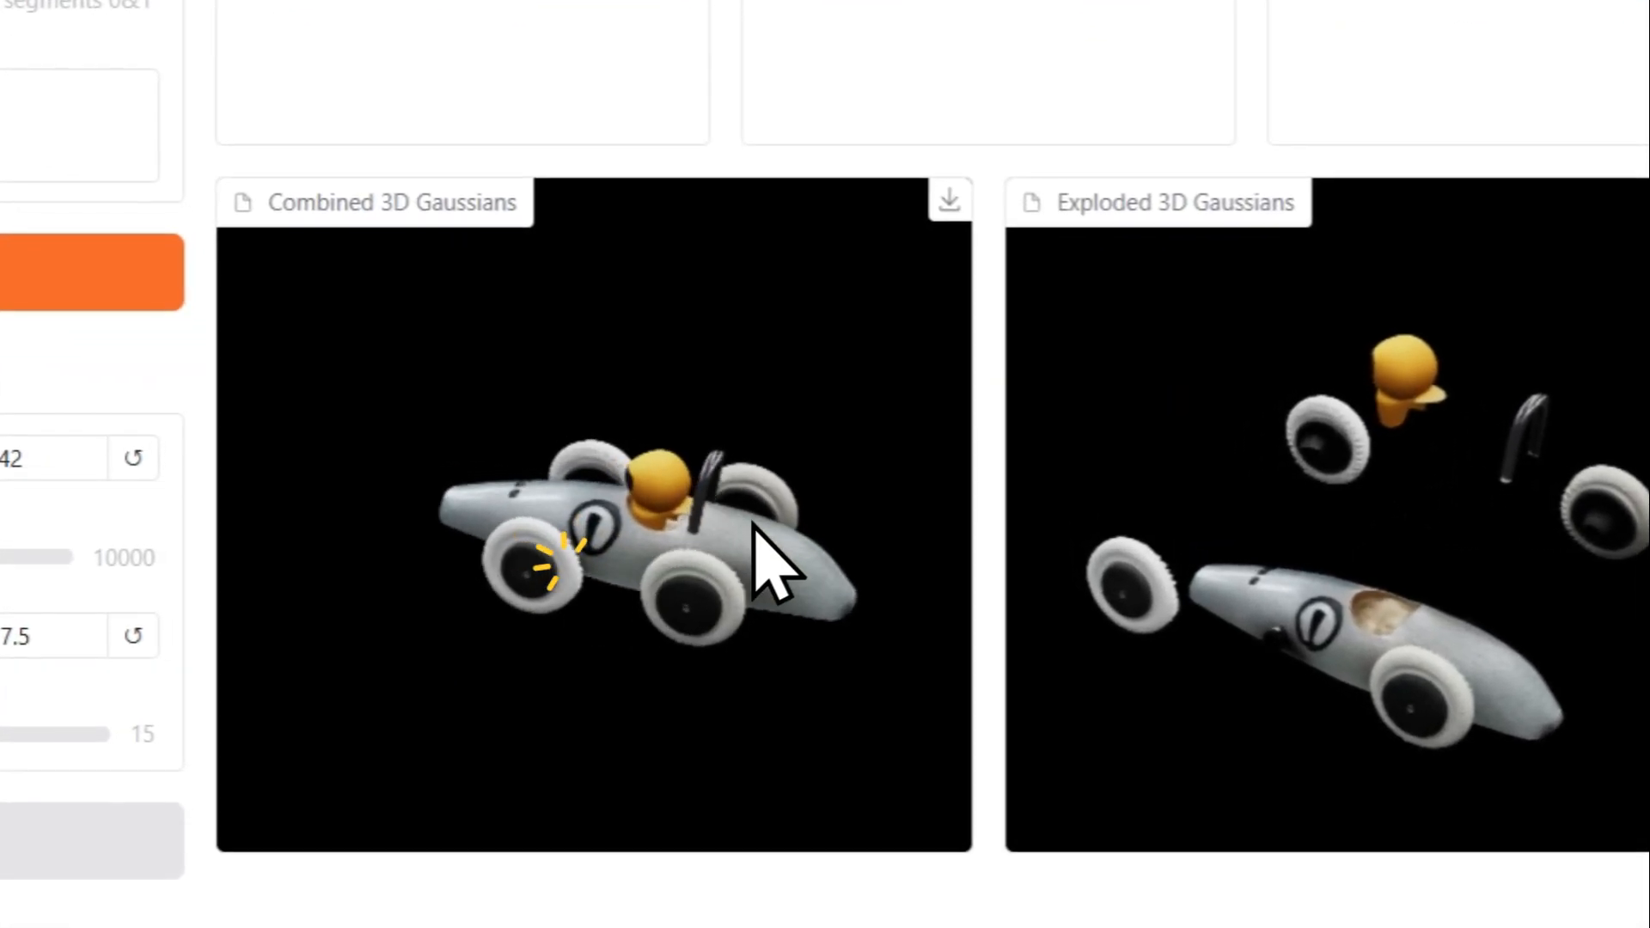
{"action": "left_click_drag", "start_coordinate": [753, 523], "coordinate": [925, 487]}
{"action": "left_click_drag", "start_coordinate": [454, 591], "coordinate": [876, 588]}
{"action": "left_click_drag", "start_coordinate": [1294, 612], "coordinate": [1649, 585]}
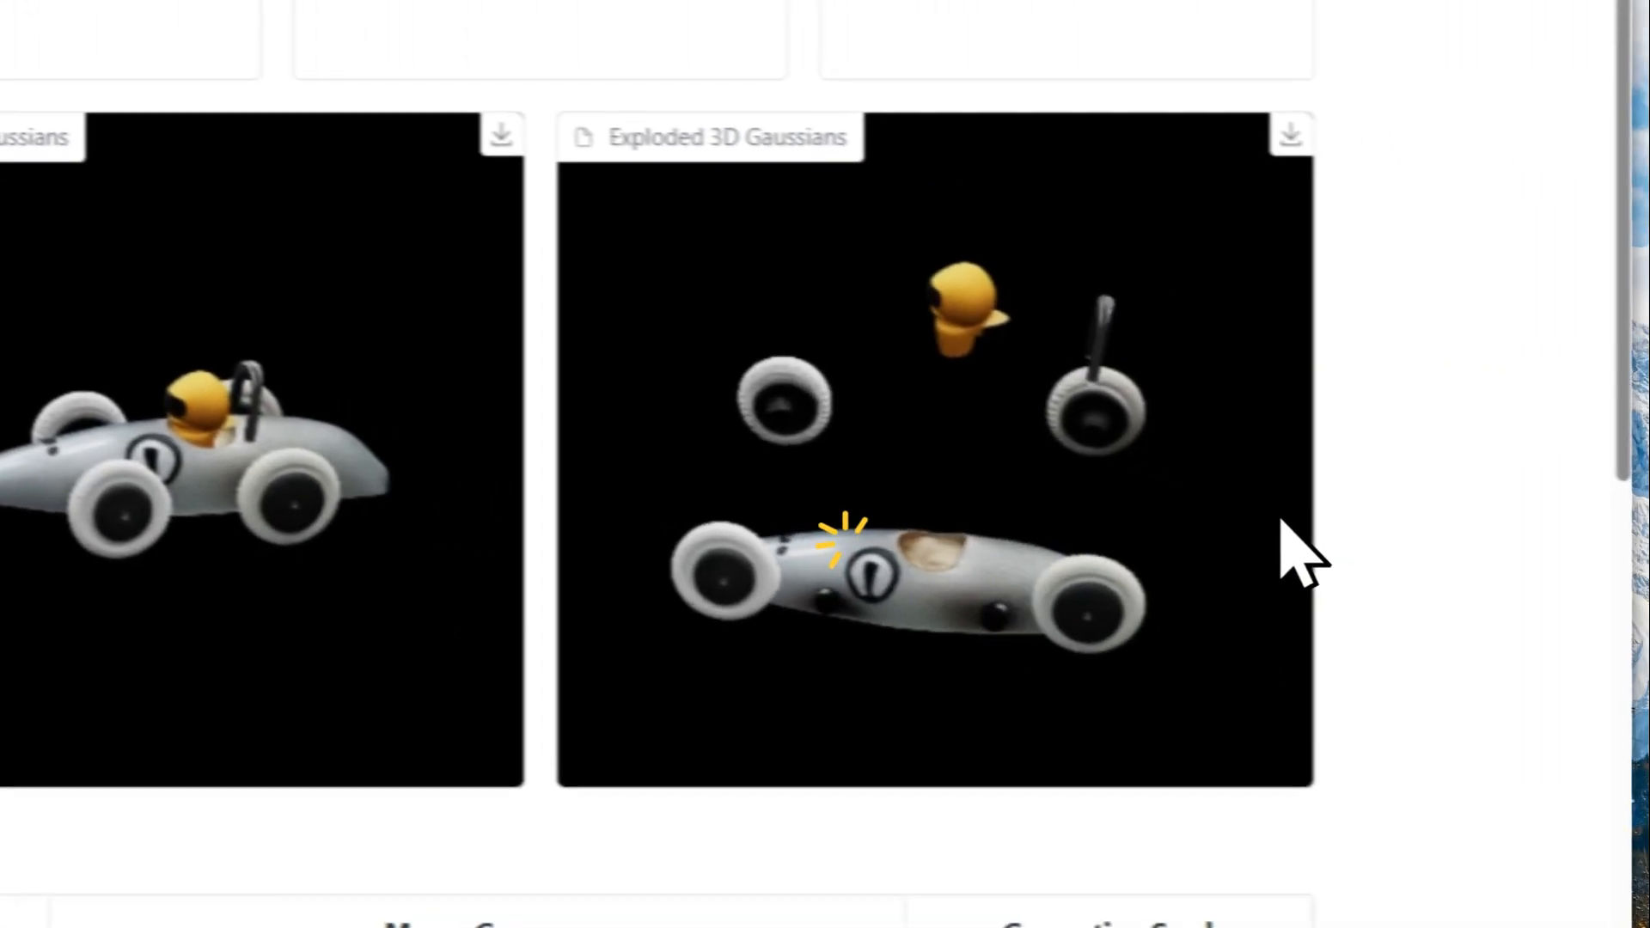
{"action": "left_click_drag", "start_coordinate": [1281, 520], "coordinate": [1314, 514]}
{"action": "left_click_drag", "start_coordinate": [729, 512], "coordinate": [1193, 401]}
{"action": "left_click_drag", "start_coordinate": [822, 482], "coordinate": [949, 443]}
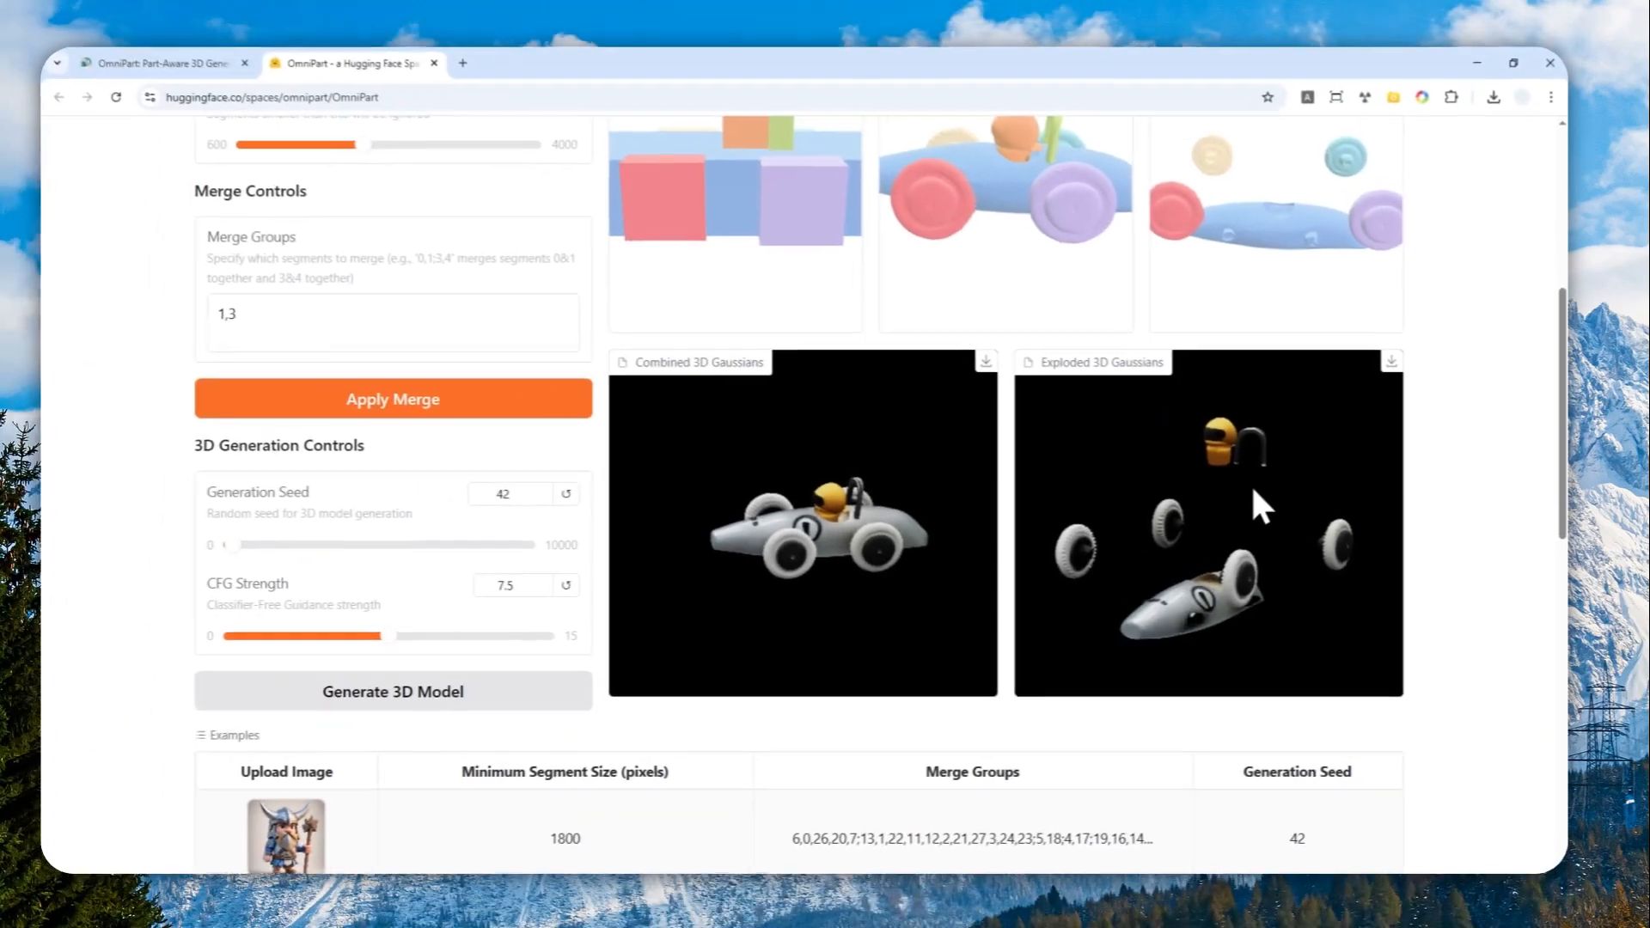
{"action": "scroll", "coordinate": [1213, 473], "scroll_direction": "down", "scroll_amount": 3}
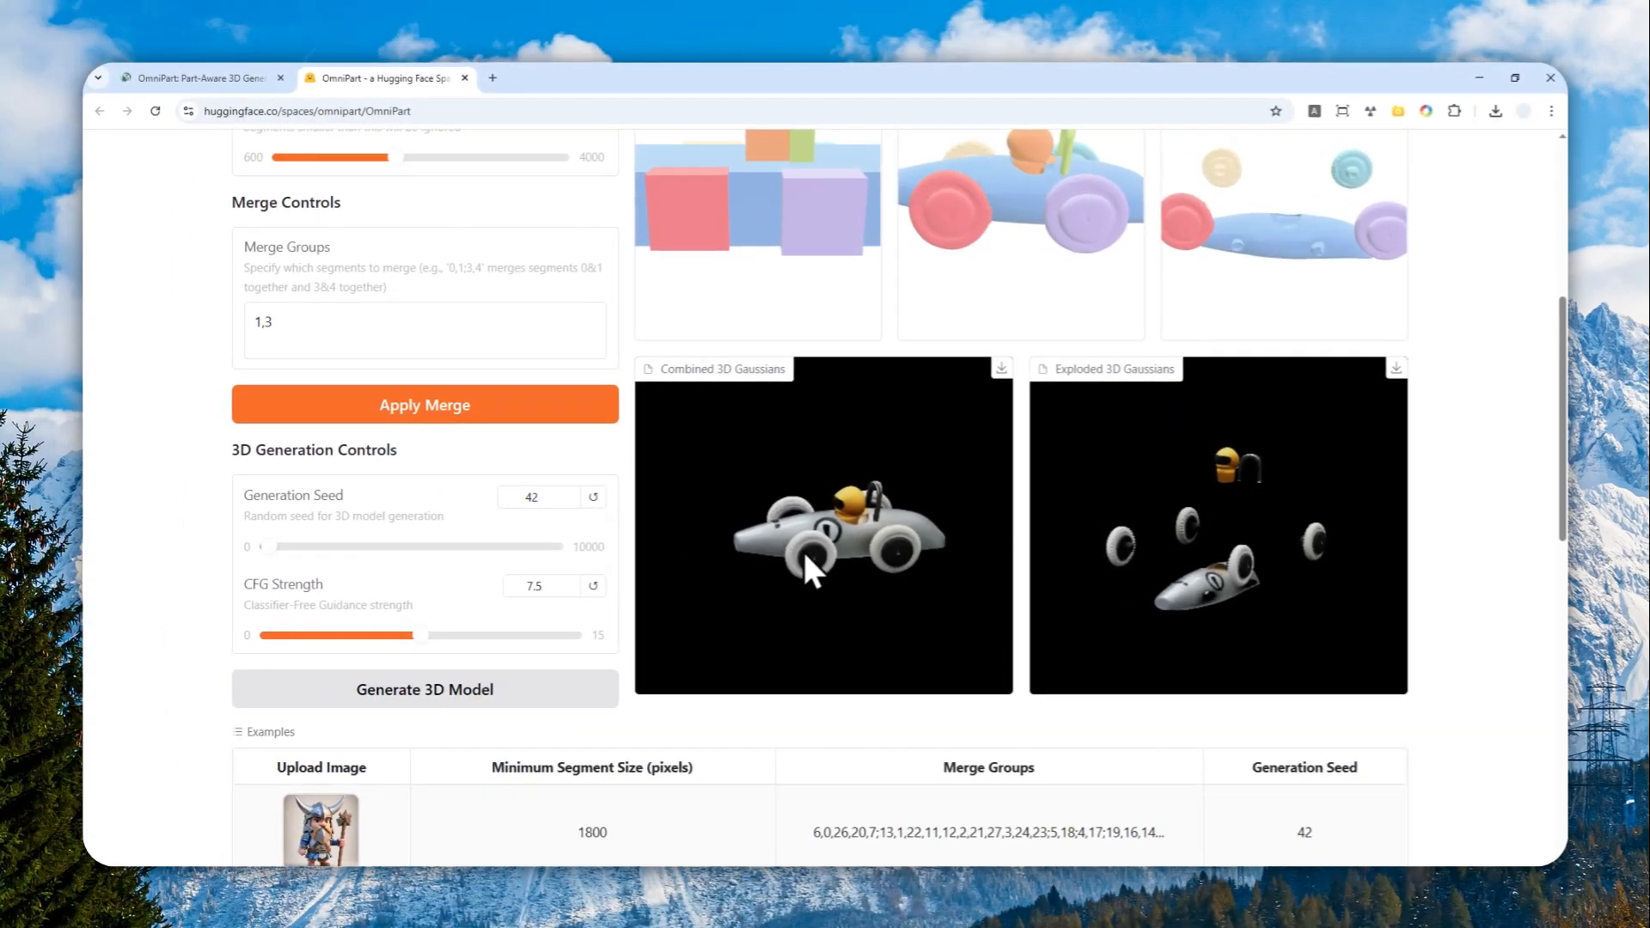
Rotate the toy car's bounding boxes, combined parts and exploded parts views to inspect how the parts are separated.
{"action": "scroll", "coordinate": [1455, 545], "scroll_direction": "up", "scroll_amount": 3}
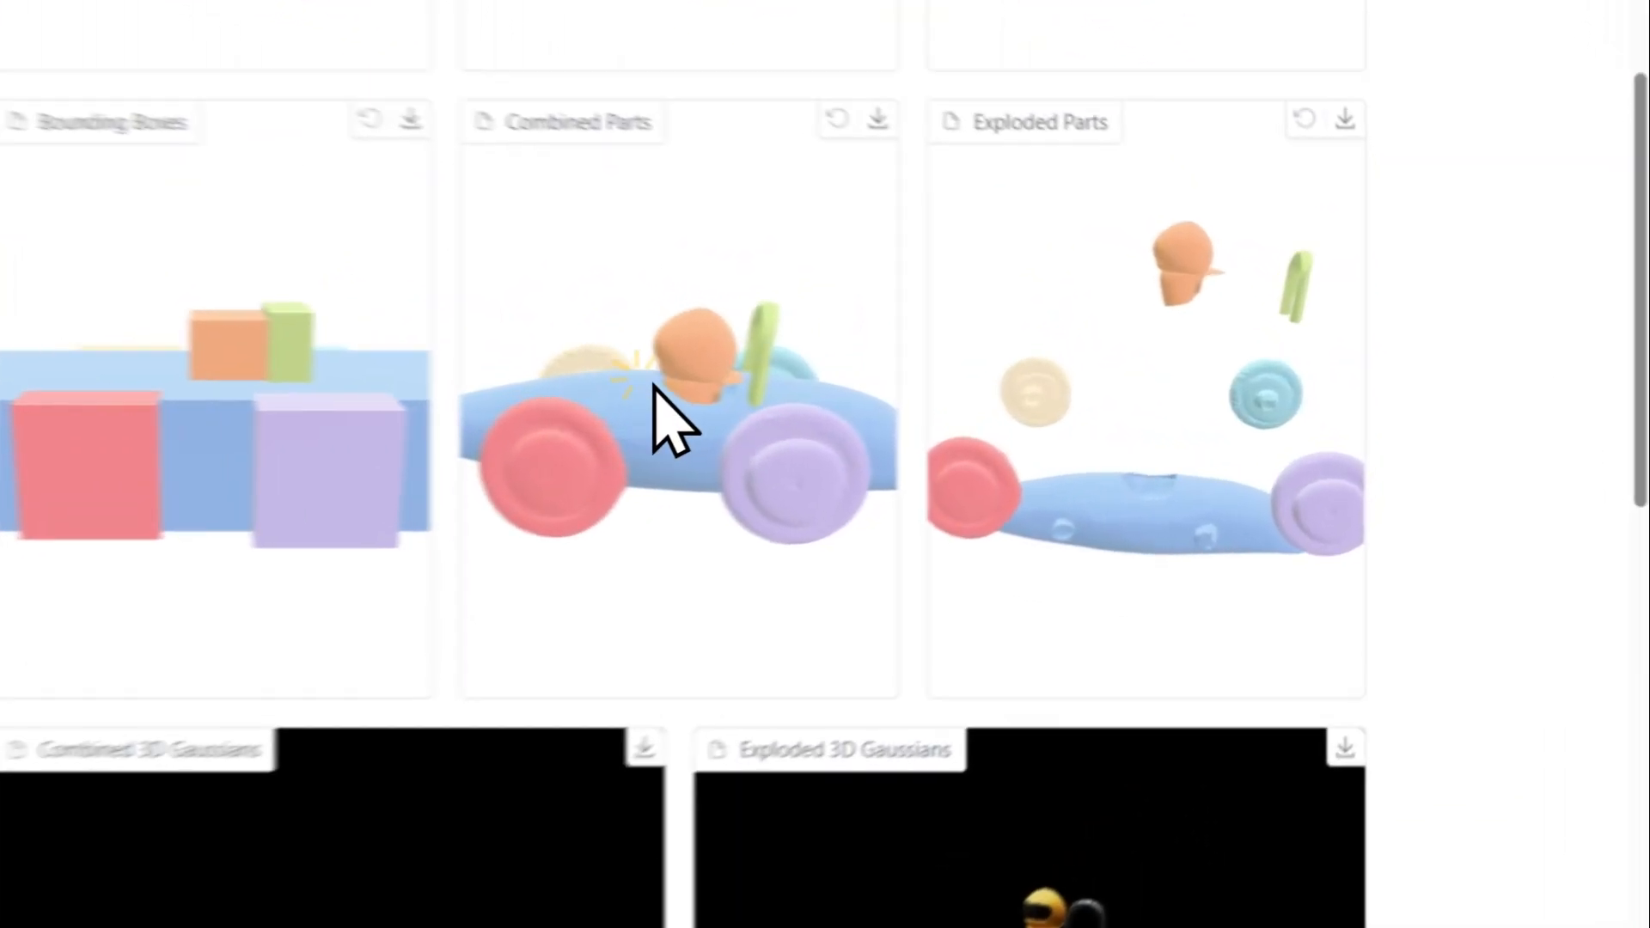
{"action": "left_click_drag", "start_coordinate": [653, 385], "coordinate": [778, 413]}
{"action": "left_click_drag", "start_coordinate": [153, 391], "coordinate": [406, 404]}
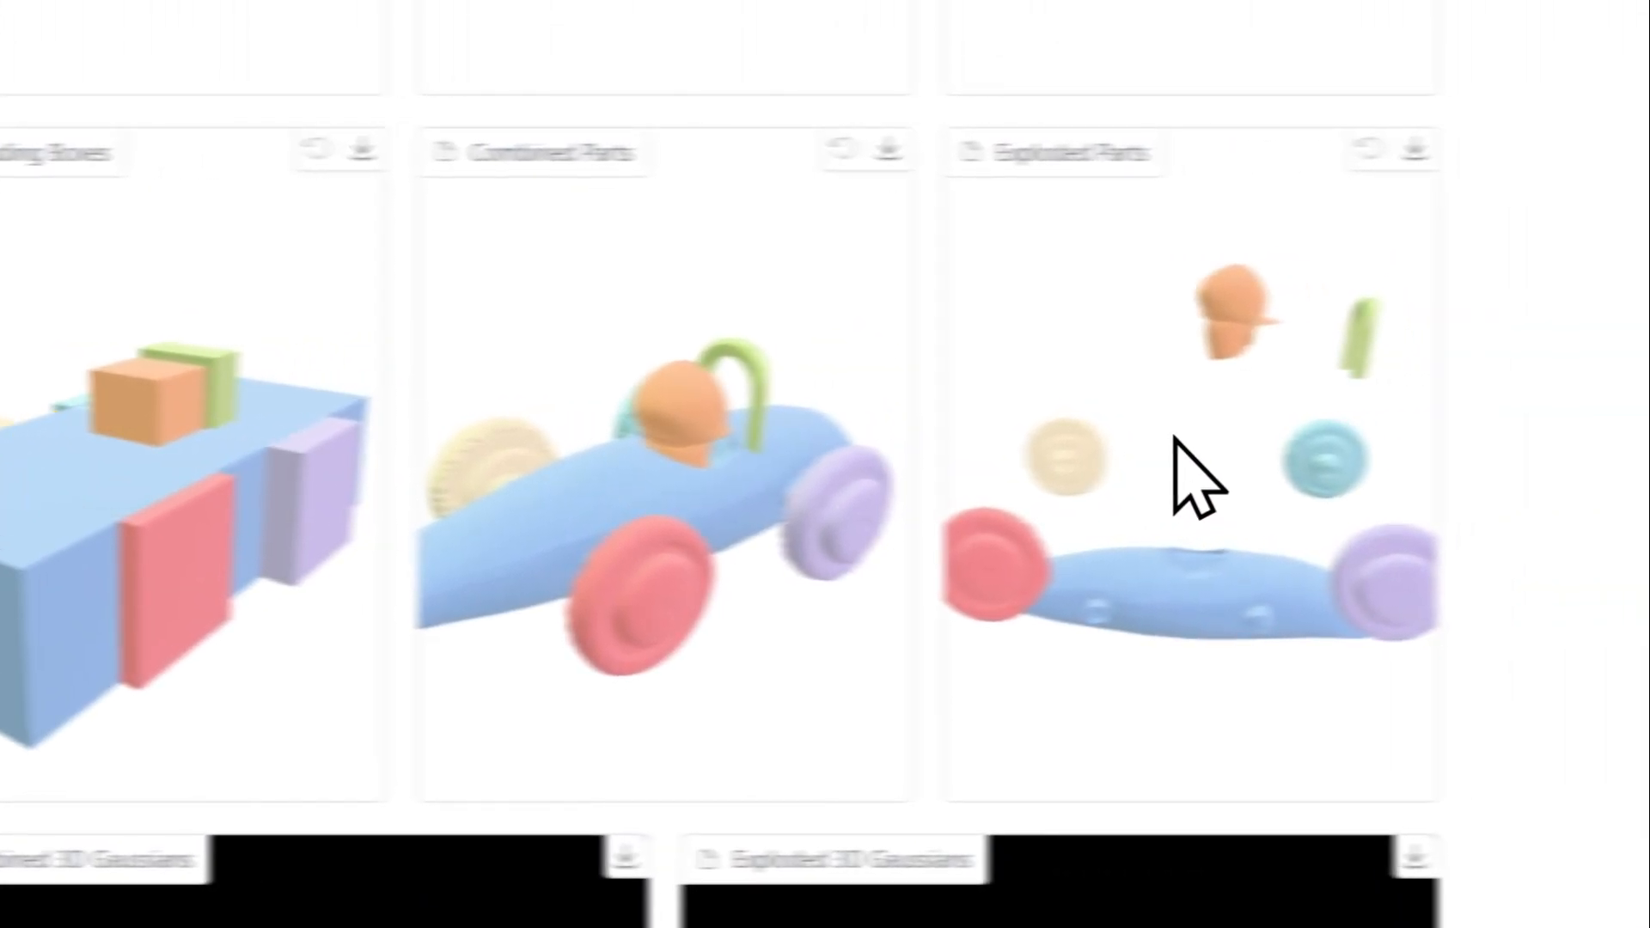
{"action": "scroll", "coordinate": [1272, 468], "scroll_direction": "up", "scroll_amount": 5}
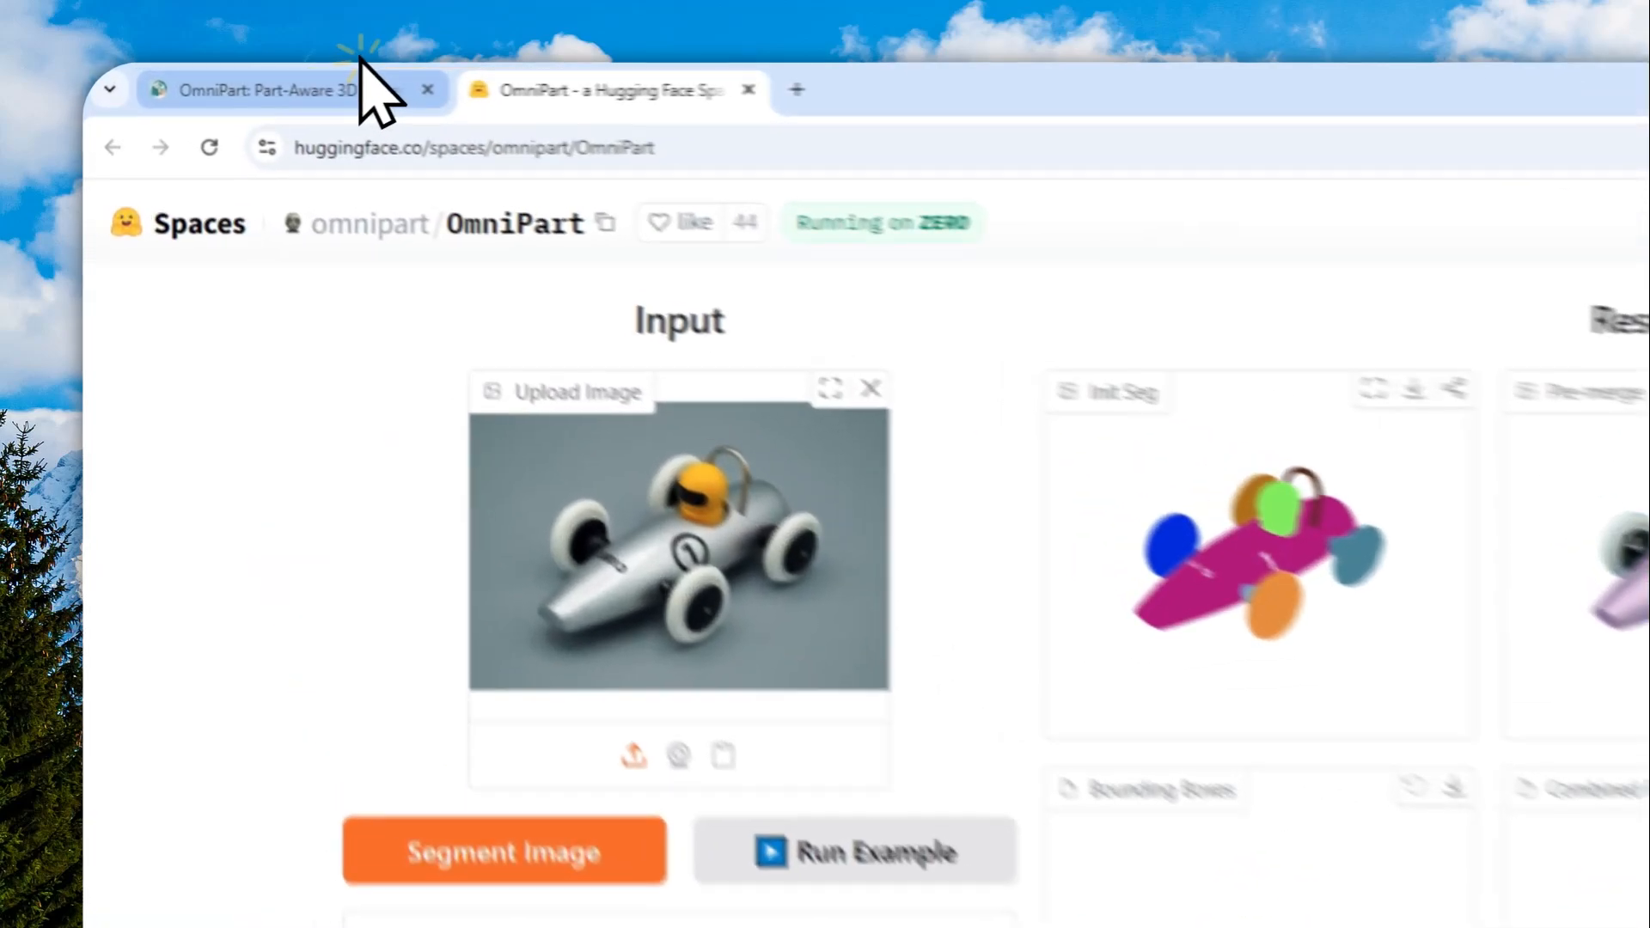
Revisit the title section of the OmniPart project page and return to the Hugging Face Space to review the generated toy car results.
{"action": "left_click", "coordinate": [245, 79]}
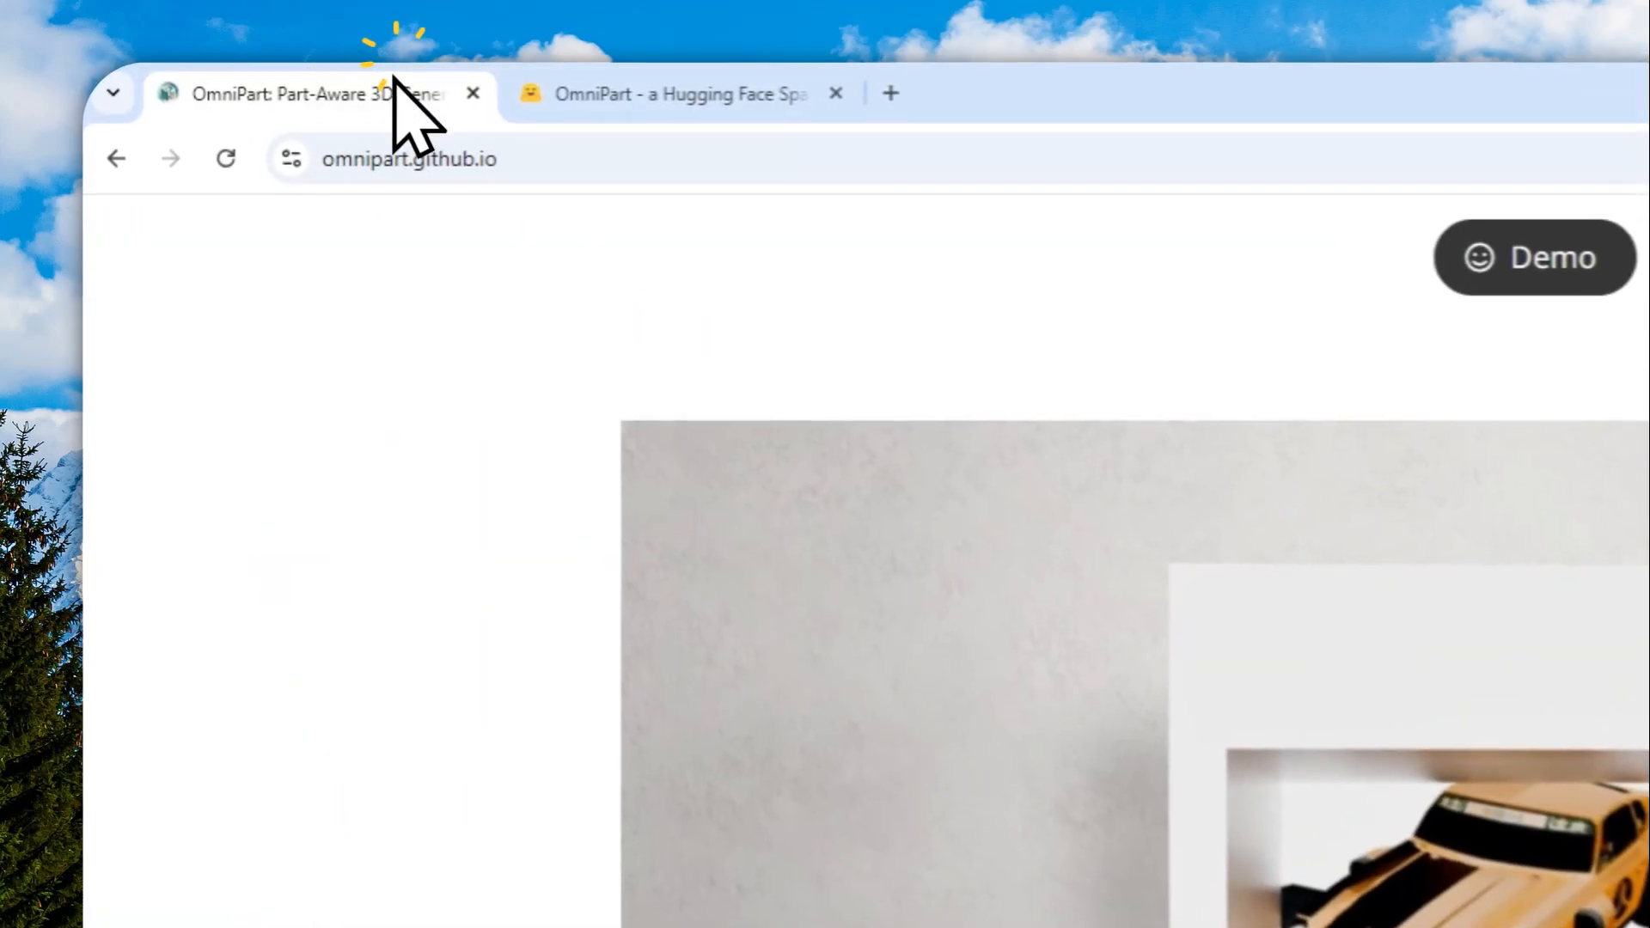
{"action": "scroll", "coordinate": [332, 203], "scroll_direction": "up", "scroll_amount": 4}
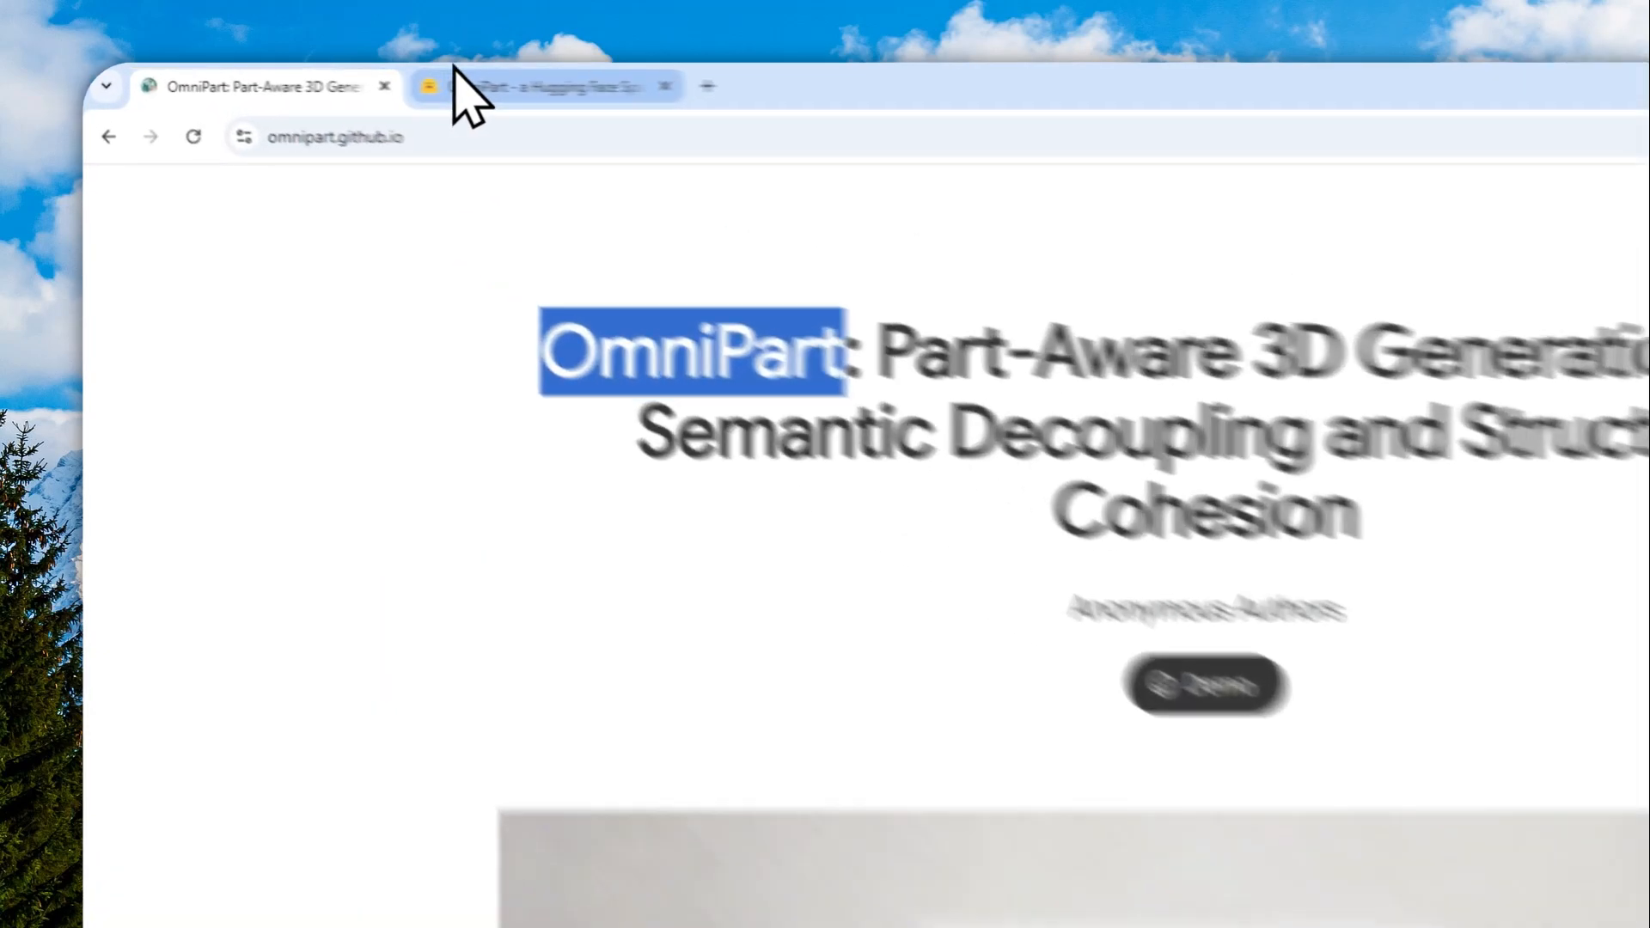
{"action": "left_click", "coordinate": [327, 78]}
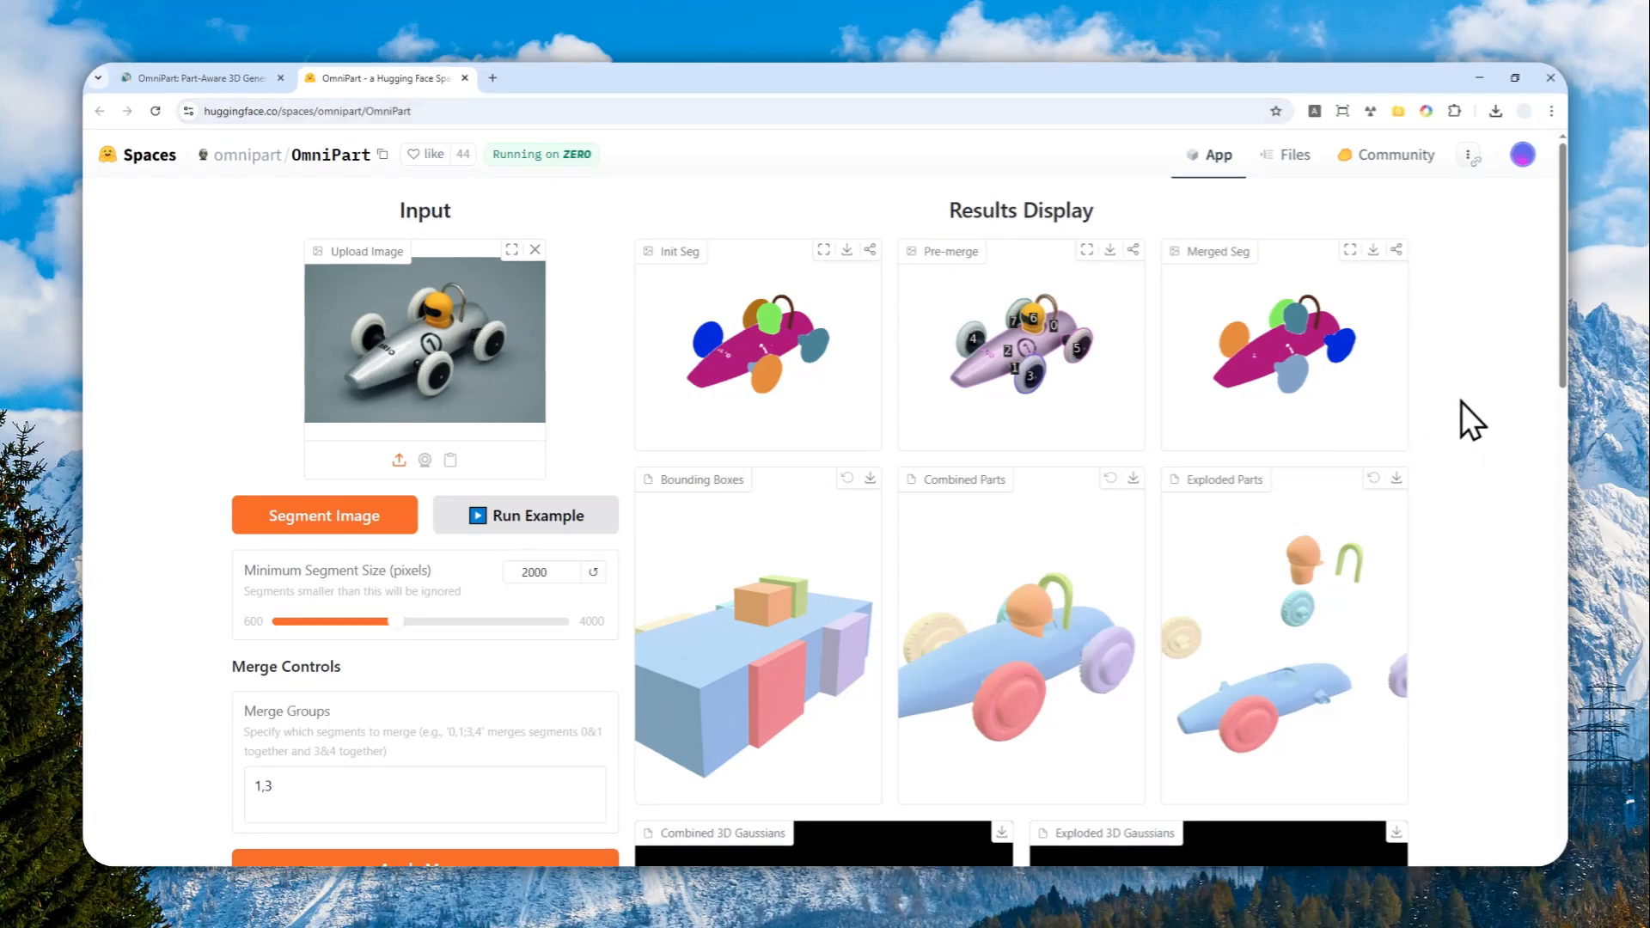
{"action": "scroll", "coordinate": [1482, 354], "scroll_direction": "down", "scroll_amount": 4}
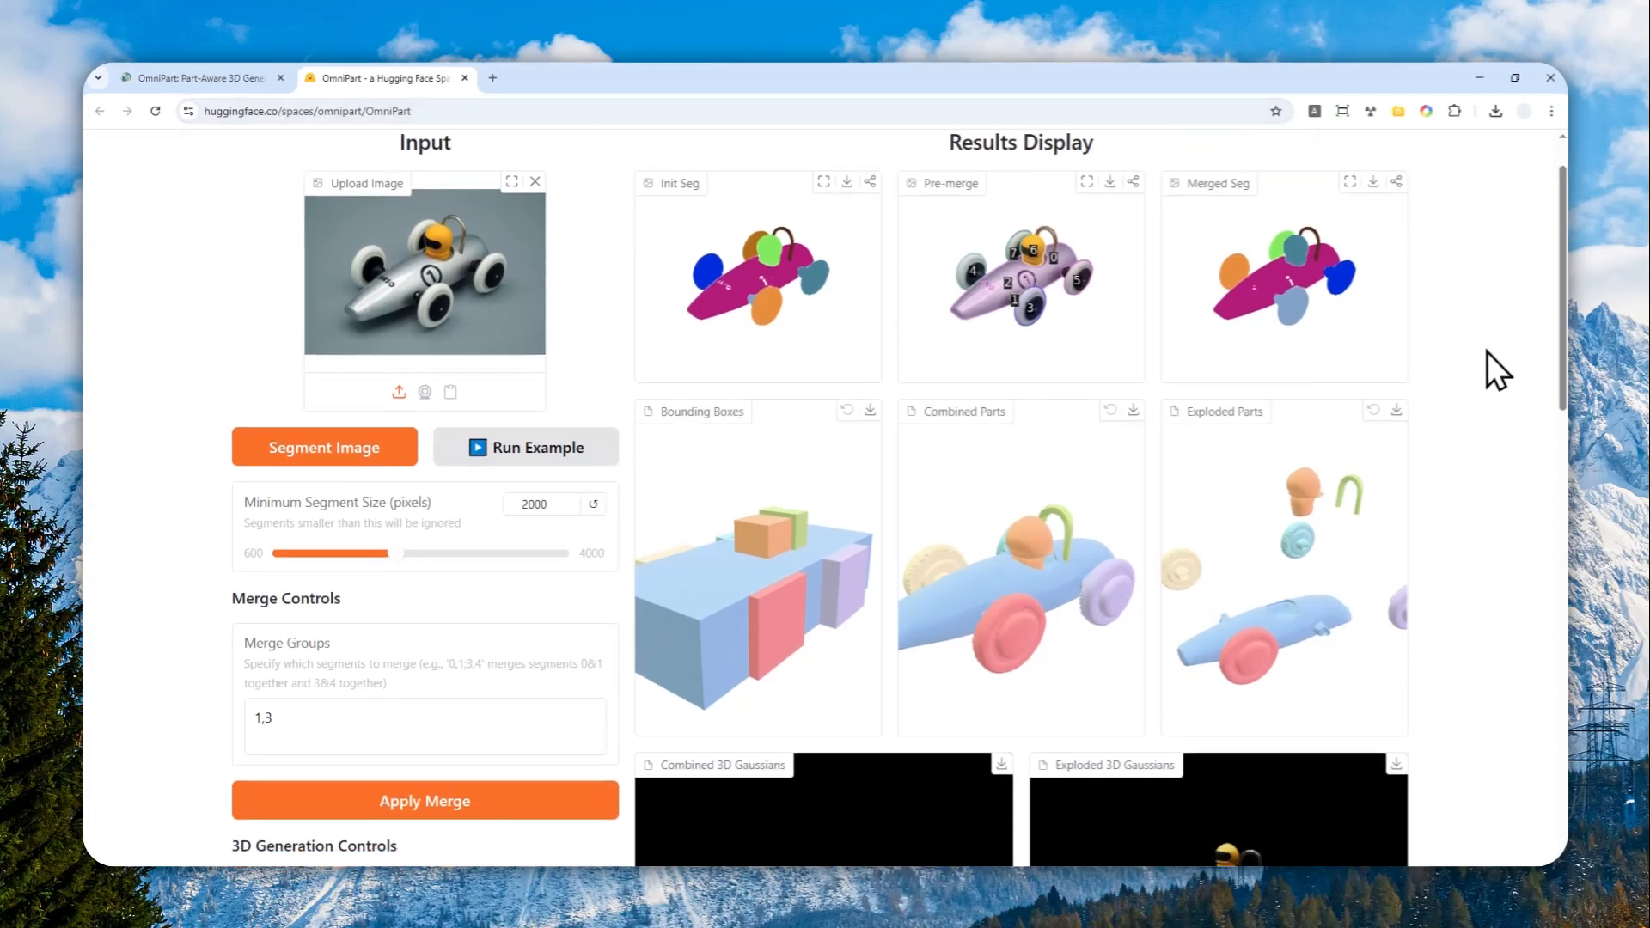
{"action": "scroll", "coordinate": [1478, 356], "scroll_direction": "down", "scroll_amount": 2}
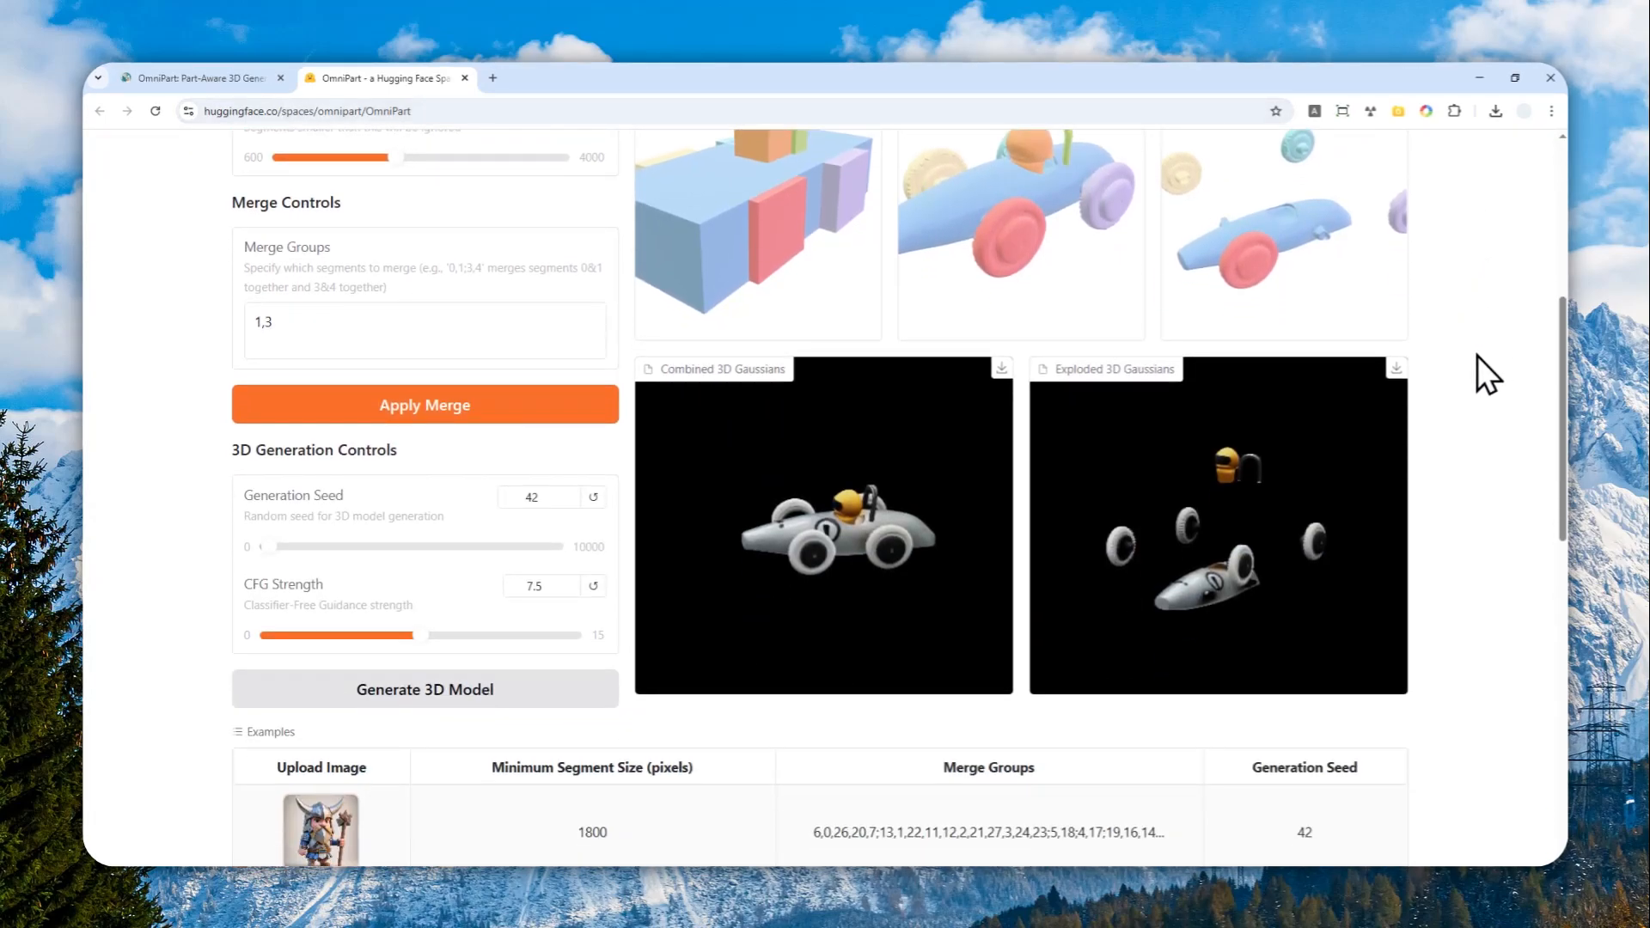